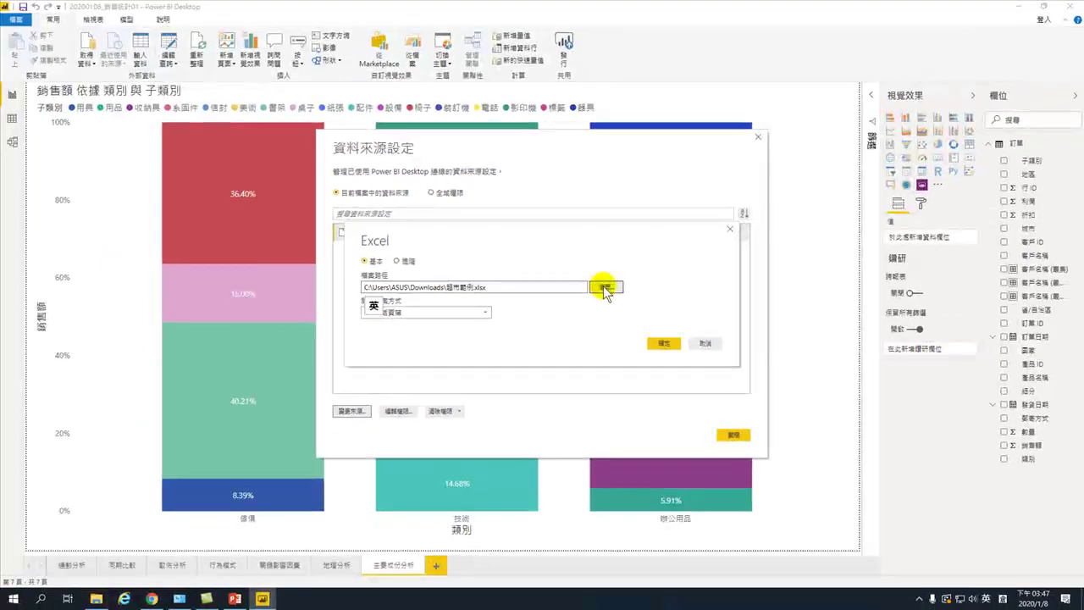
Change the report's Excel data source to 超市範例.xlsx in the 下載 folder and refresh the data.
click(645, 268)
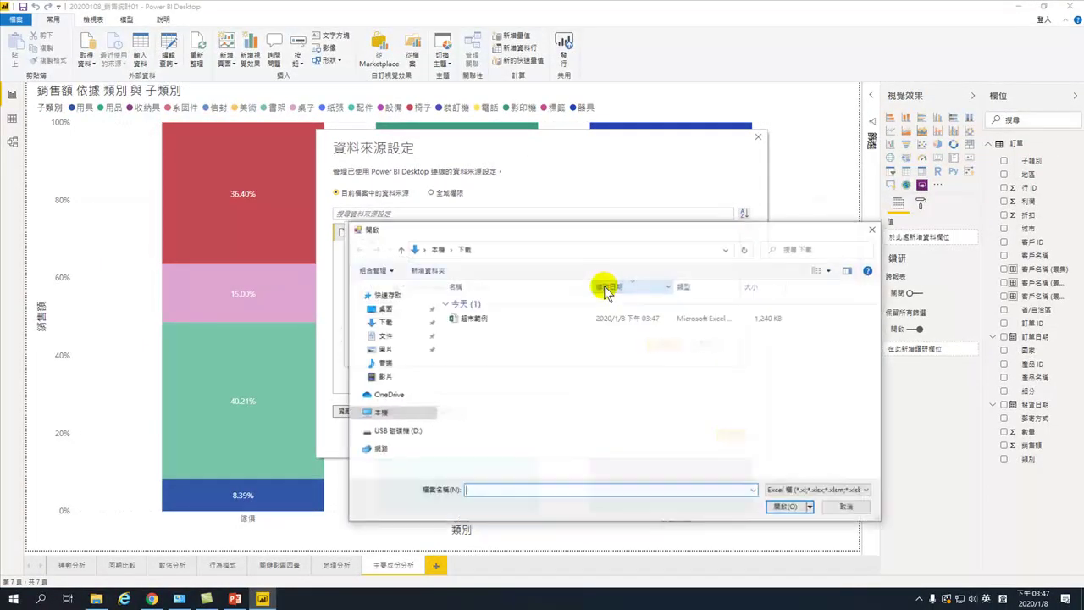
click(386, 323)
click(474, 320)
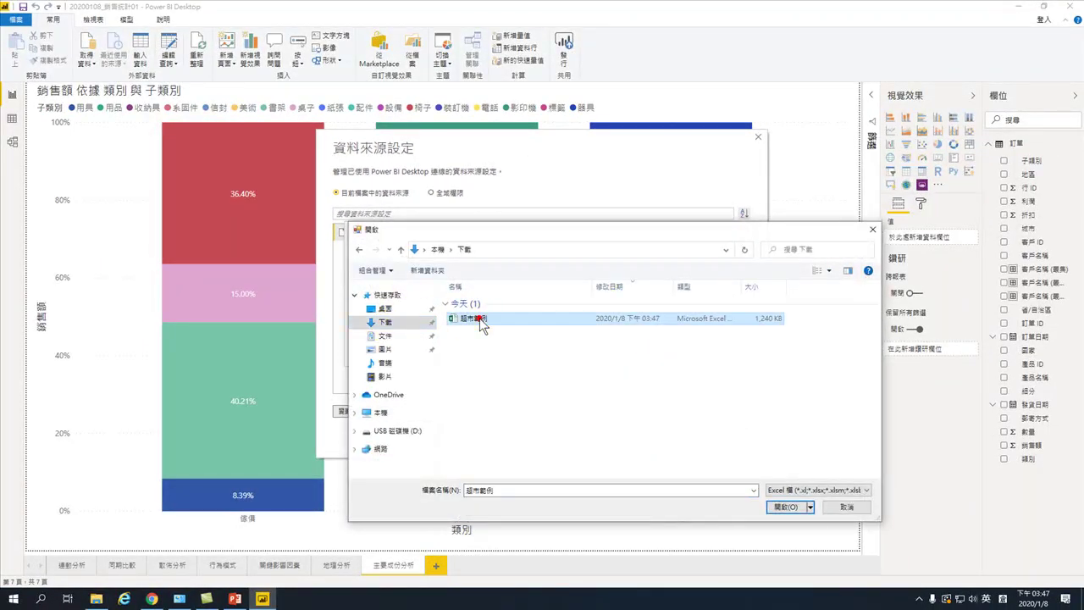
click(782, 506)
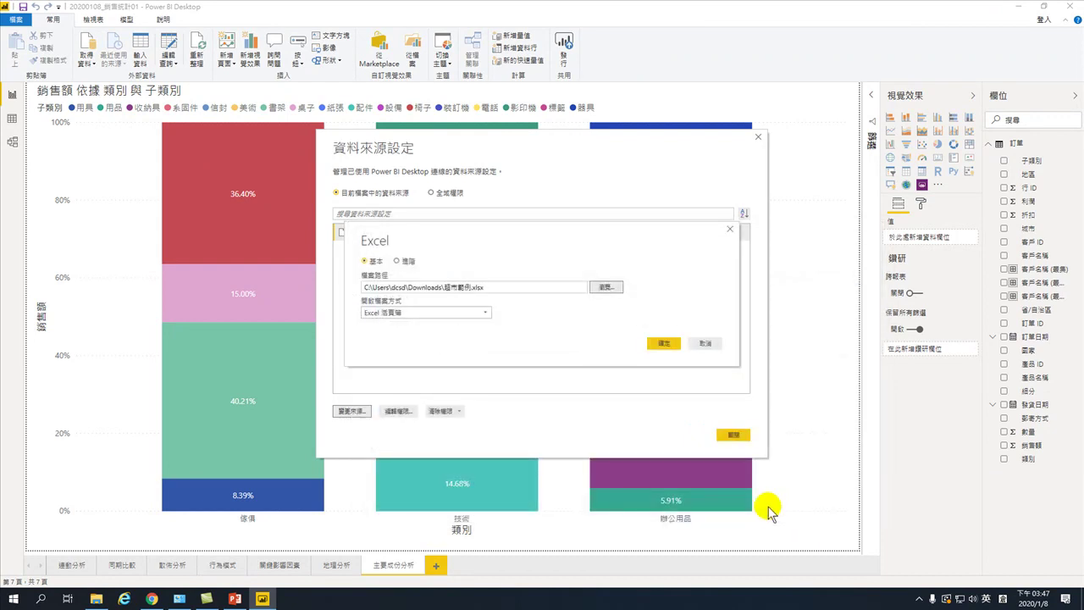
click(666, 345)
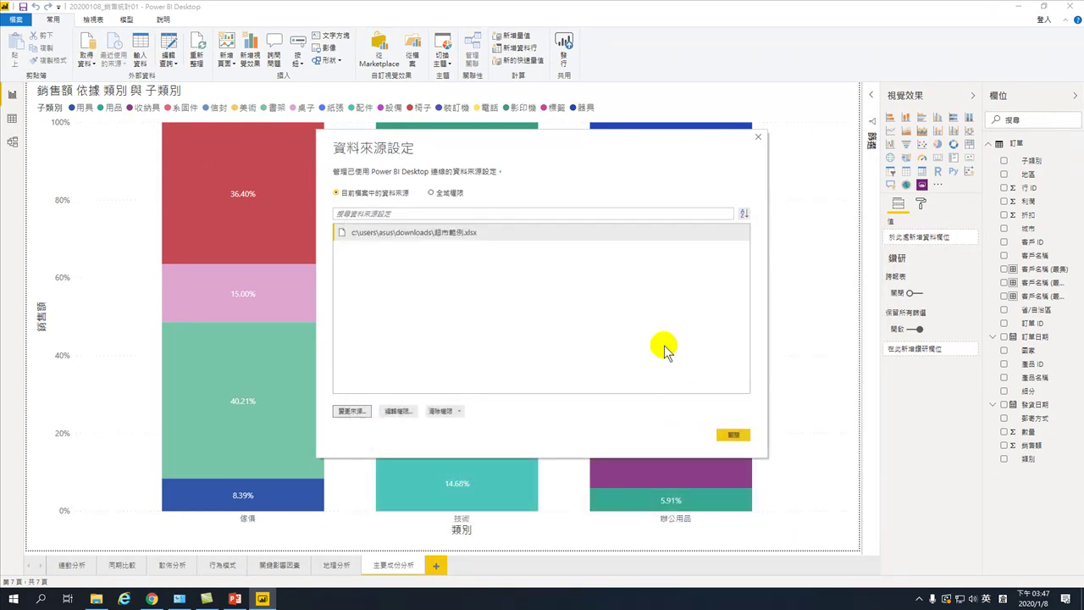
click(734, 436)
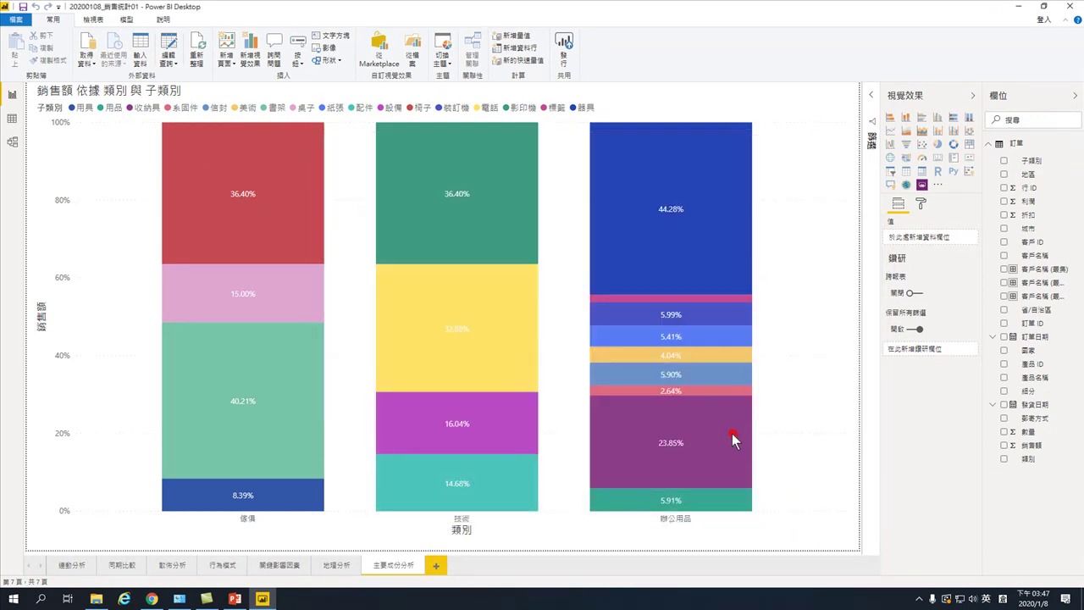
click(197, 42)
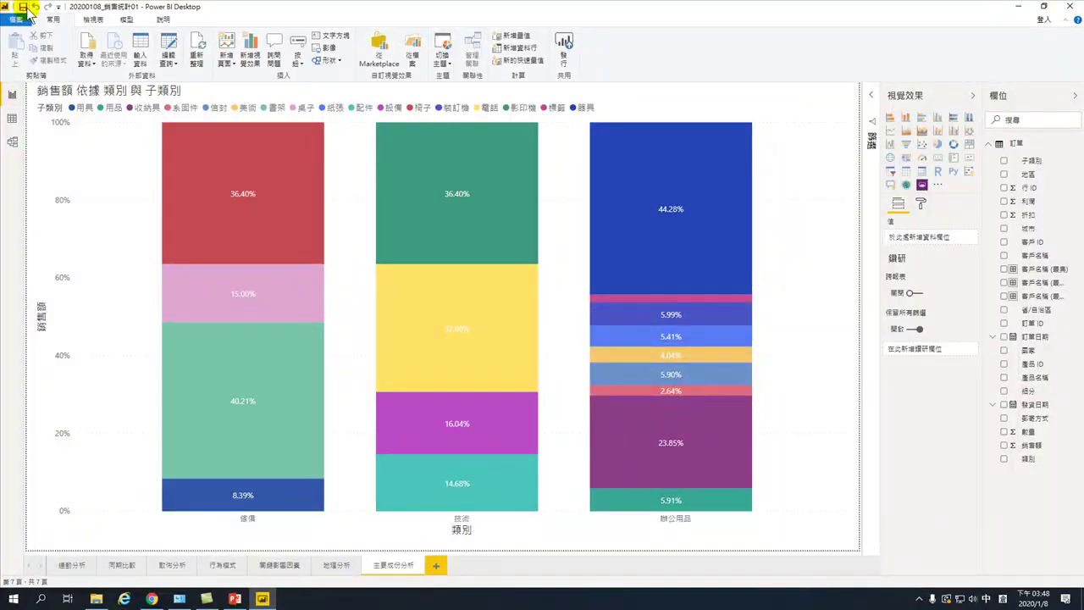
Save the sales report and close Power BI Desktop.
click(24, 9)
click(1077, 9)
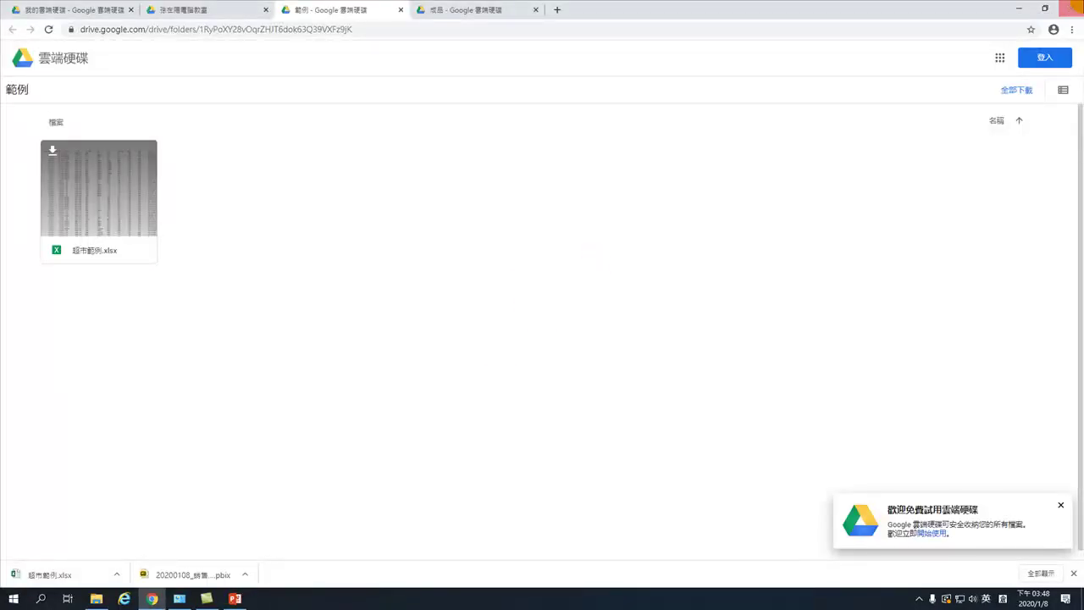
Open the 超市範例 workbook from the 下載 folder in Excel and enable editing.
click(1019, 8)
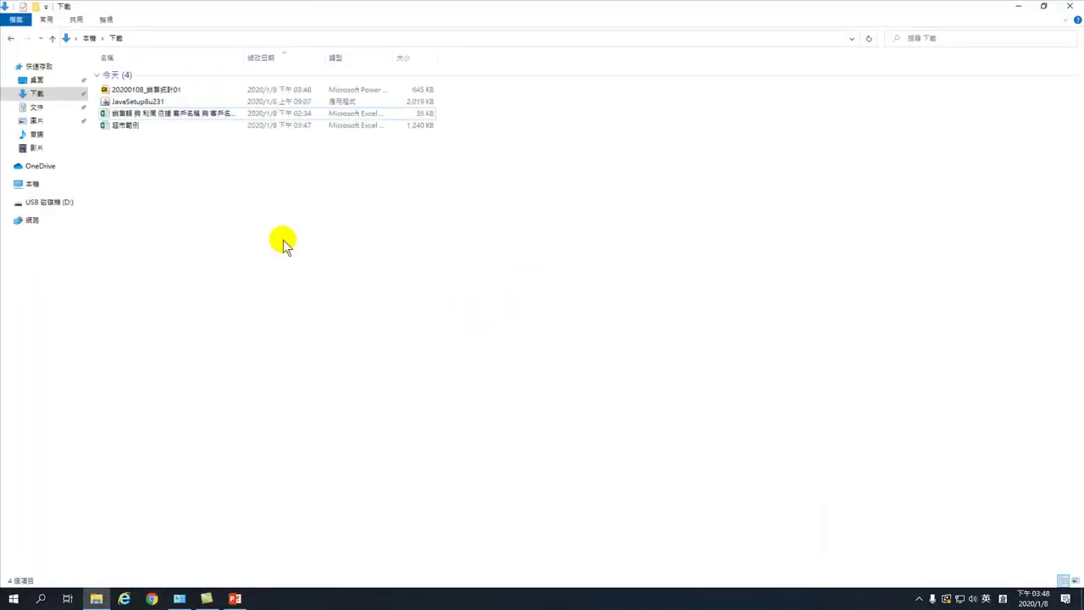
double_click(122, 125)
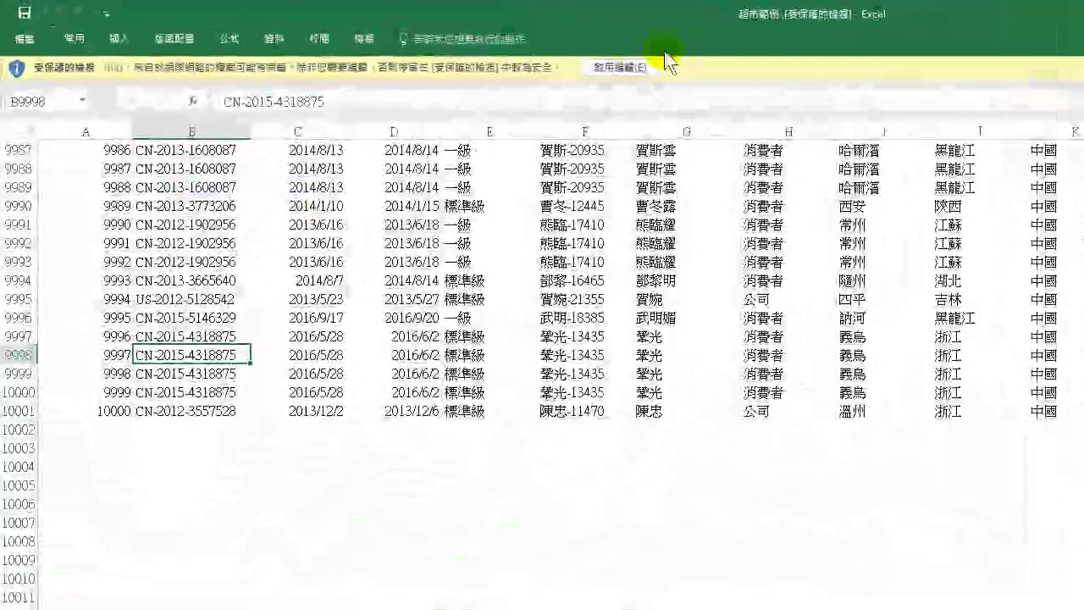
click(626, 67)
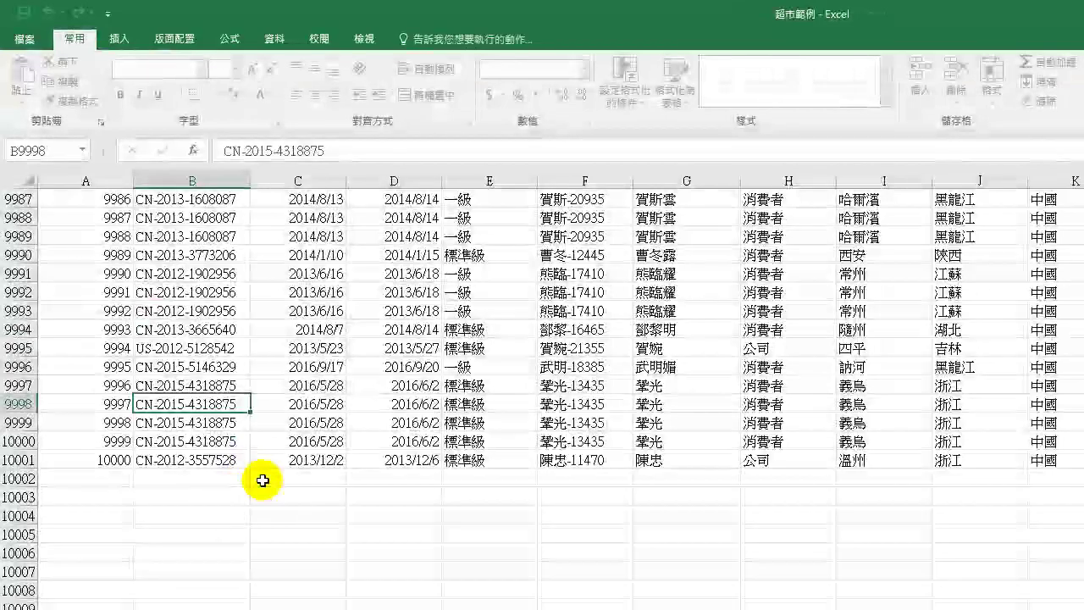
Sort the 訂單 sheet by 訂單日期 from oldest to newest.
click(300, 348)
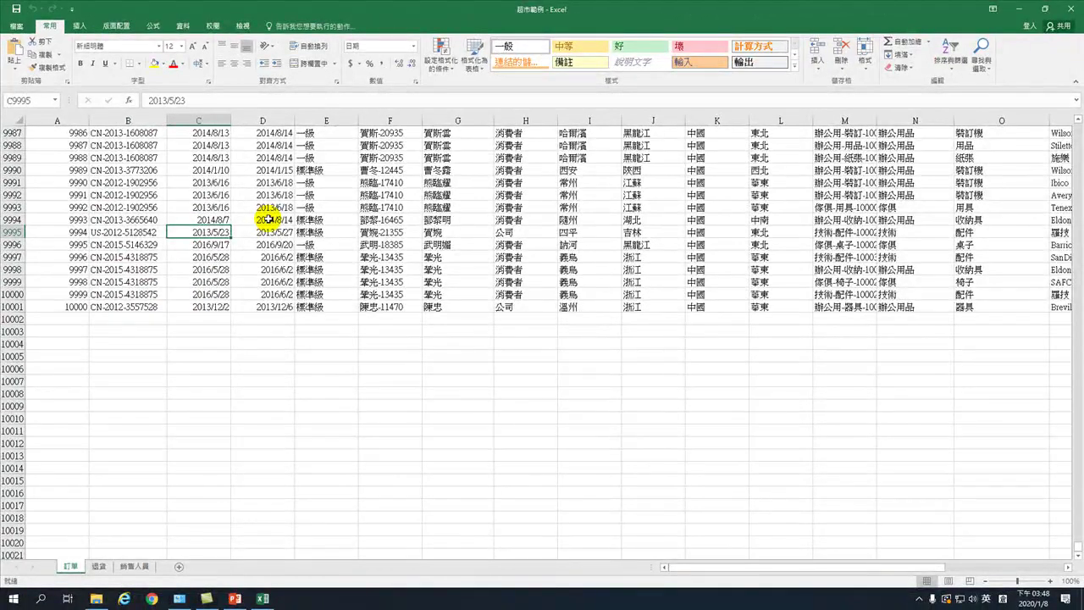
key(ctrl+Home)
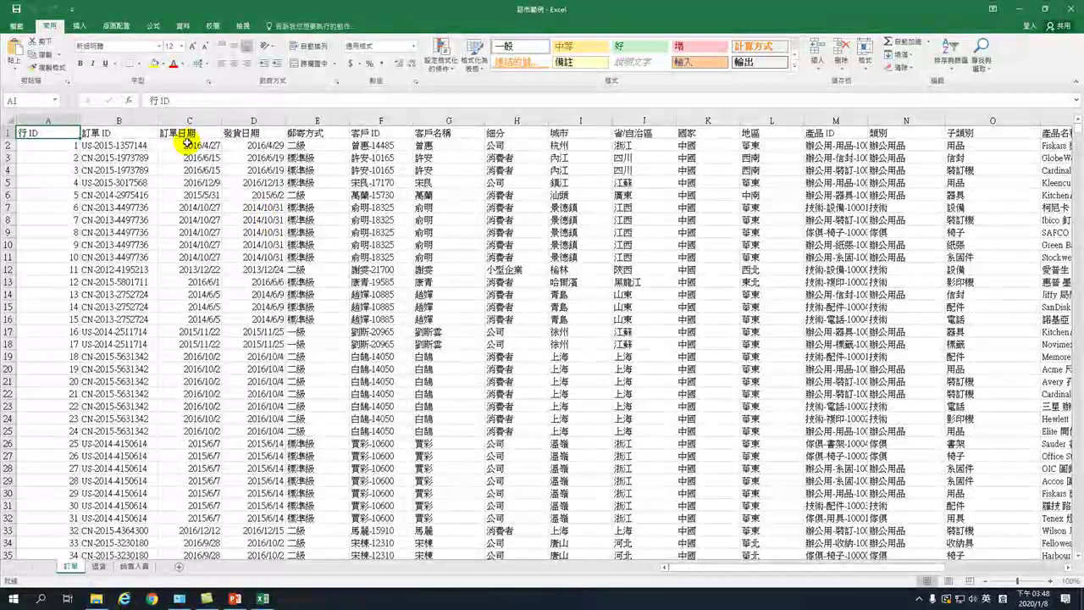
click(189, 145)
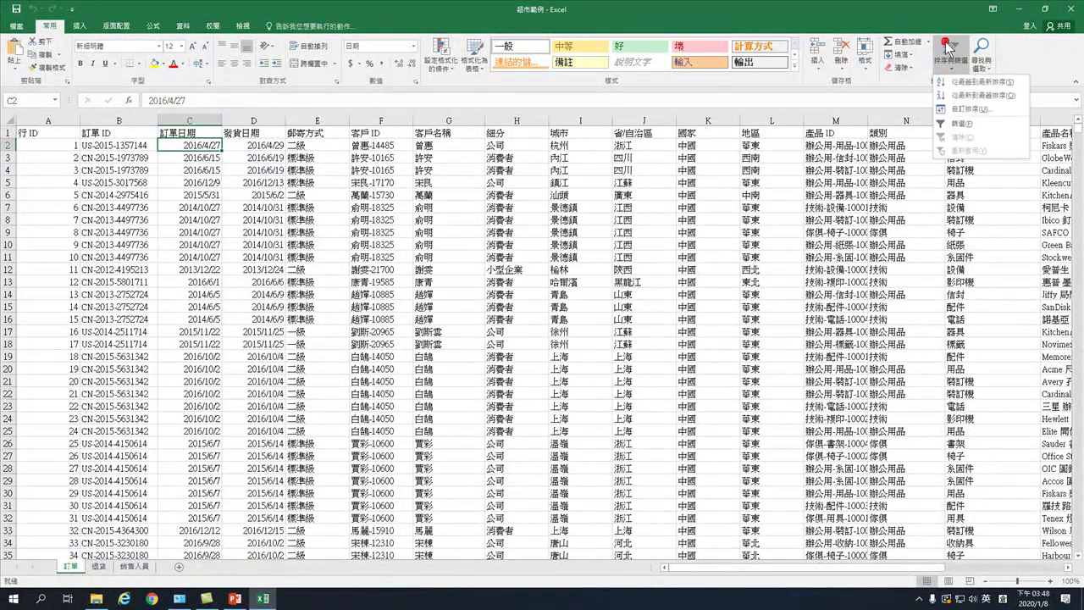
click(965, 82)
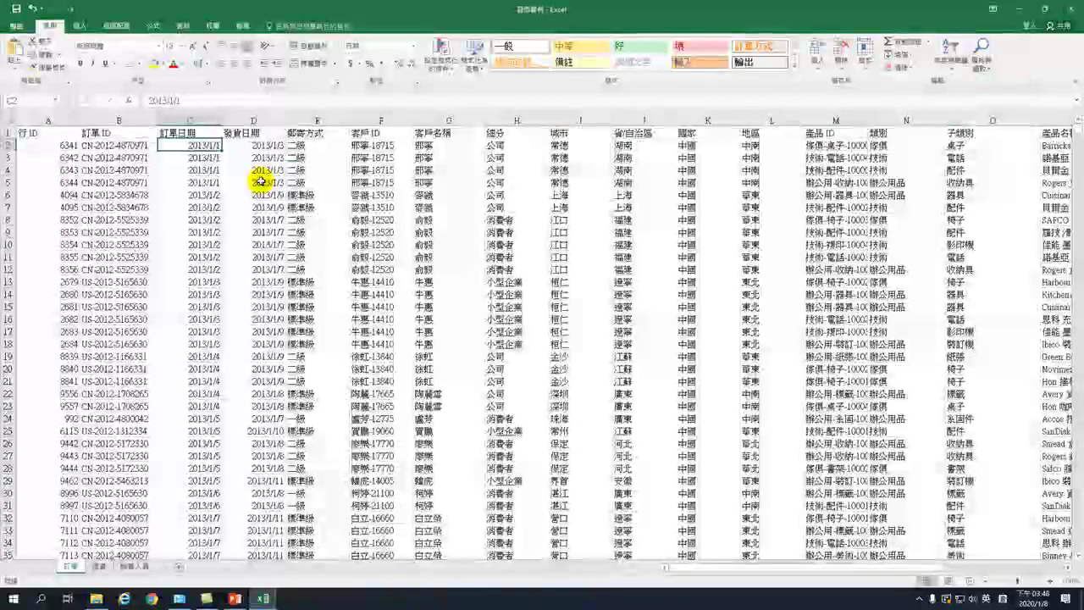
Copy the last order record, row 10001 from column A through column T.
drag(1076, 131, 1075, 555)
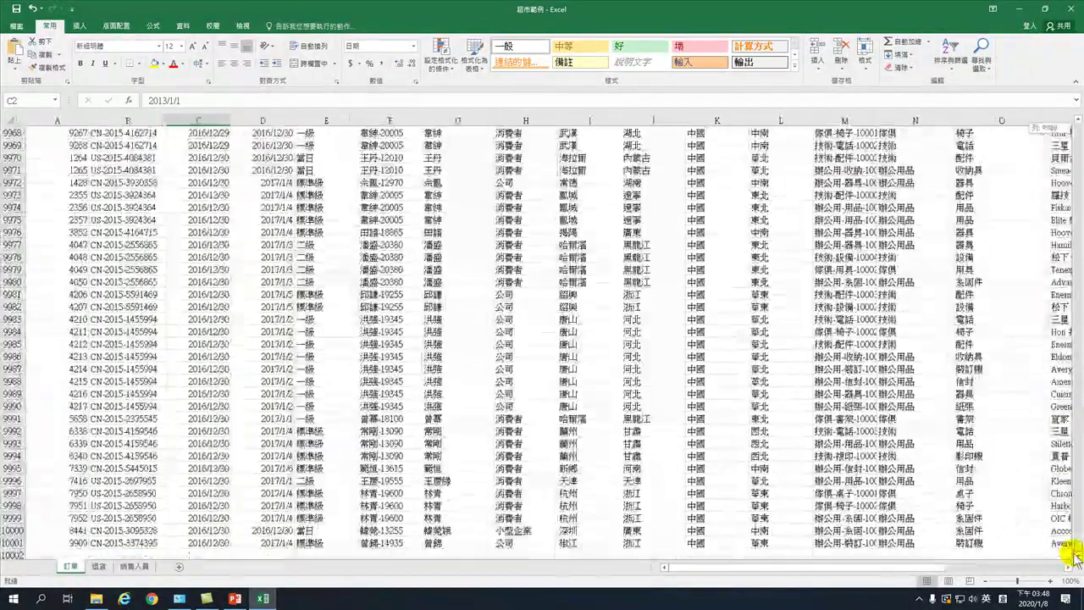
scroll(285, 484, down, 3)
click(210, 431)
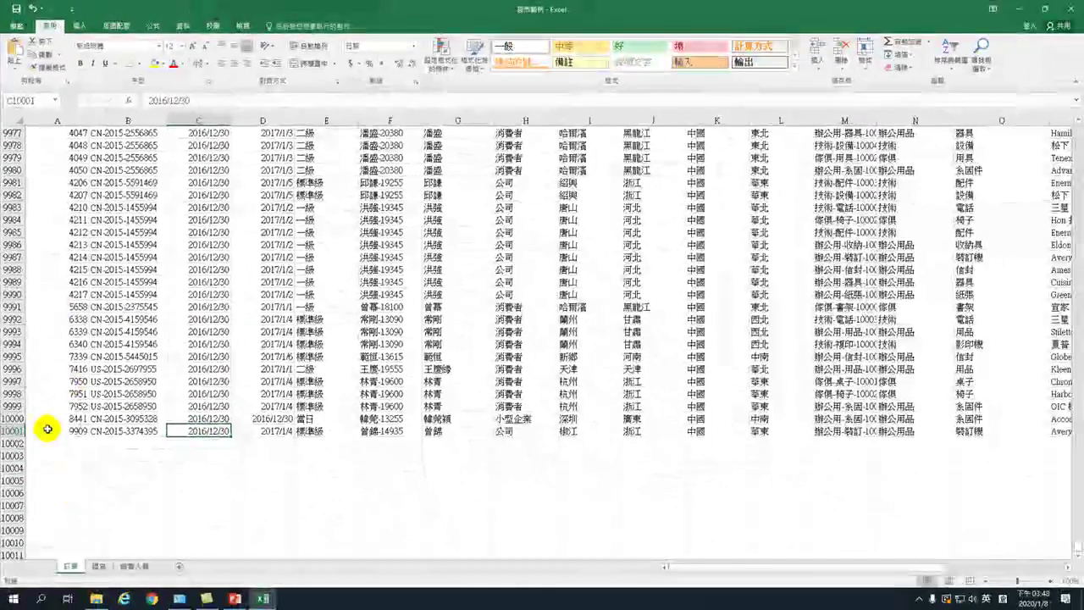
click(69, 546)
click(45, 432)
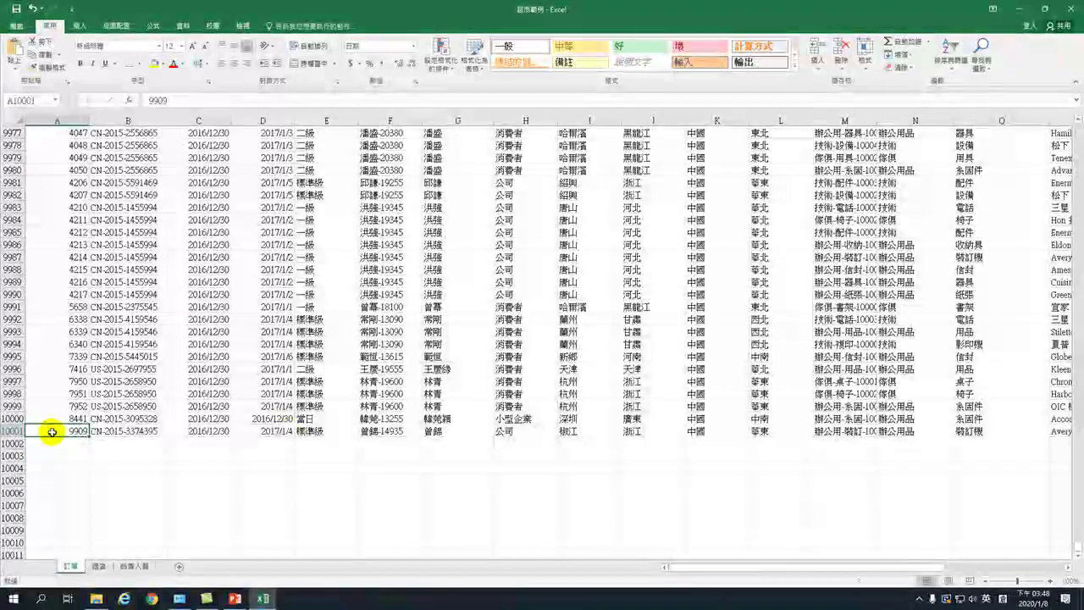
drag(1081, 428, 1080, 428)
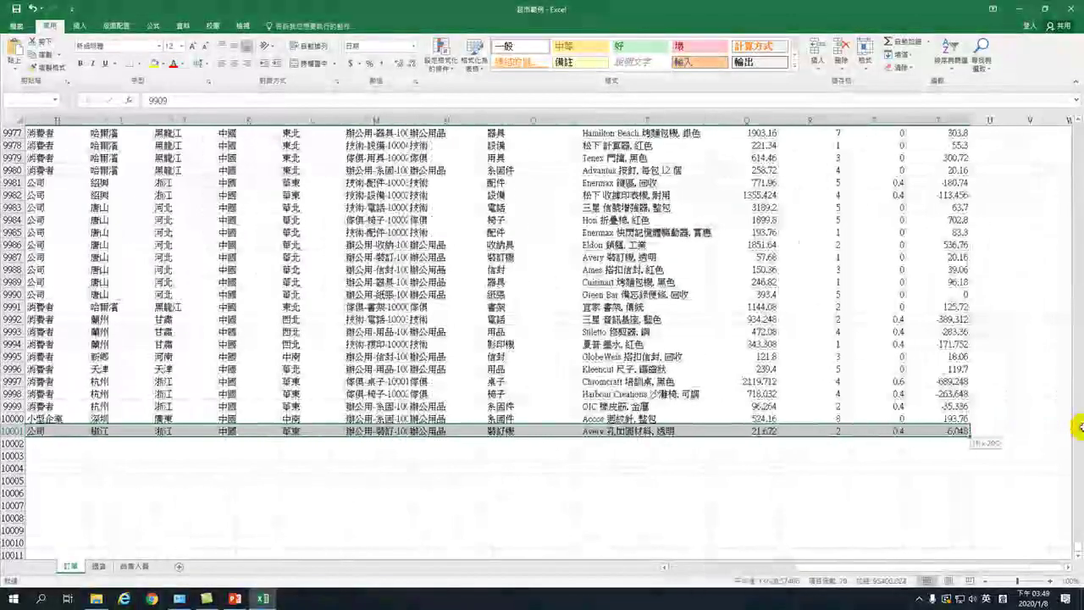
drag(947, 430, 947, 430)
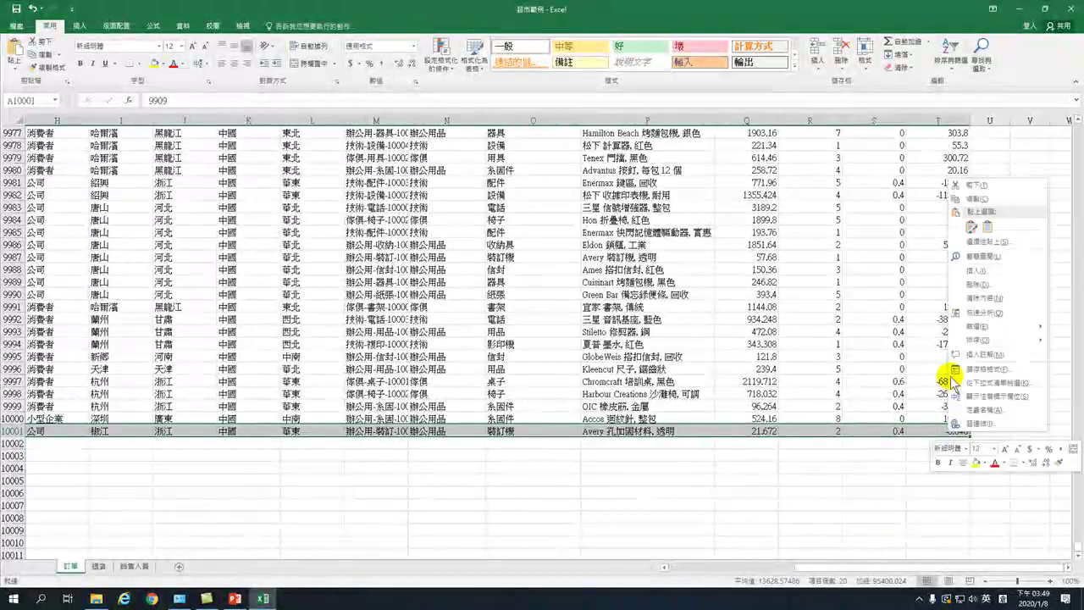
click(965, 198)
Paste the copied order as values into row 10002 and set its 行 ID to 10001.
drag(974, 568, 843, 571)
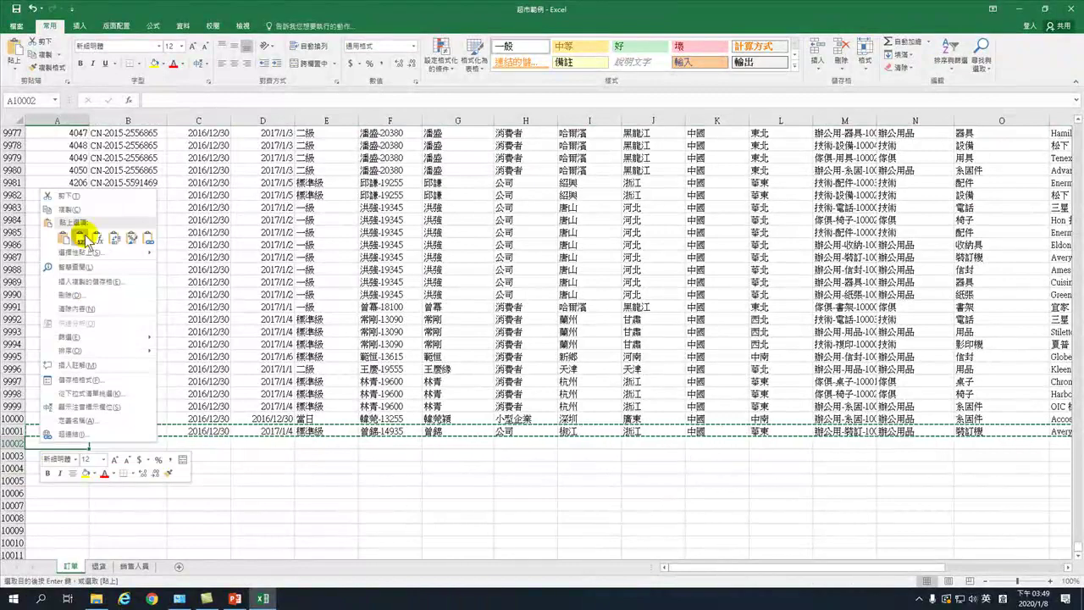
click(16, 199)
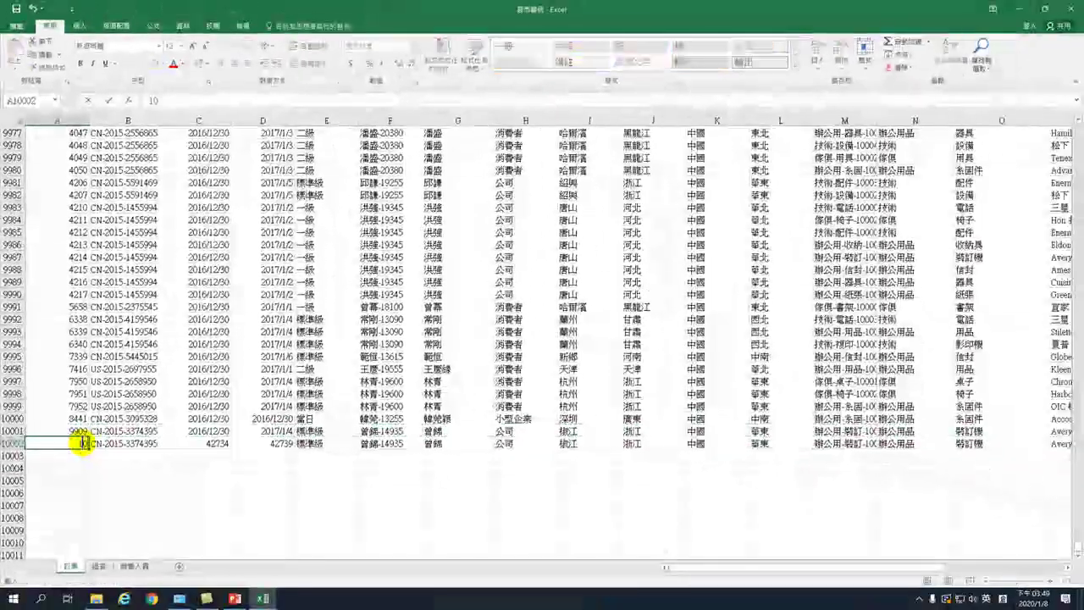
text(10001)
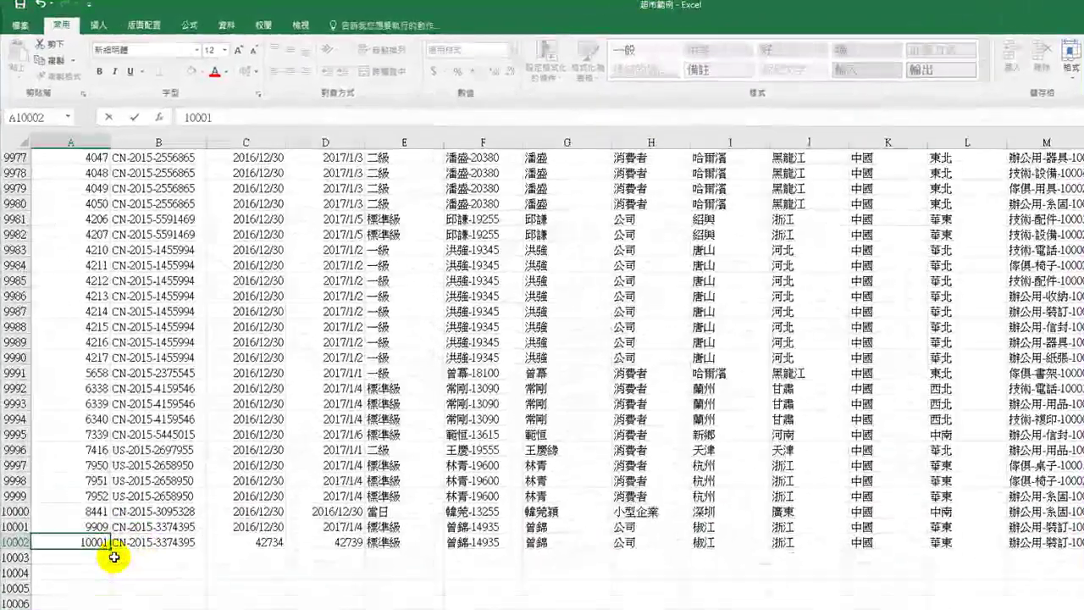
key(Return)
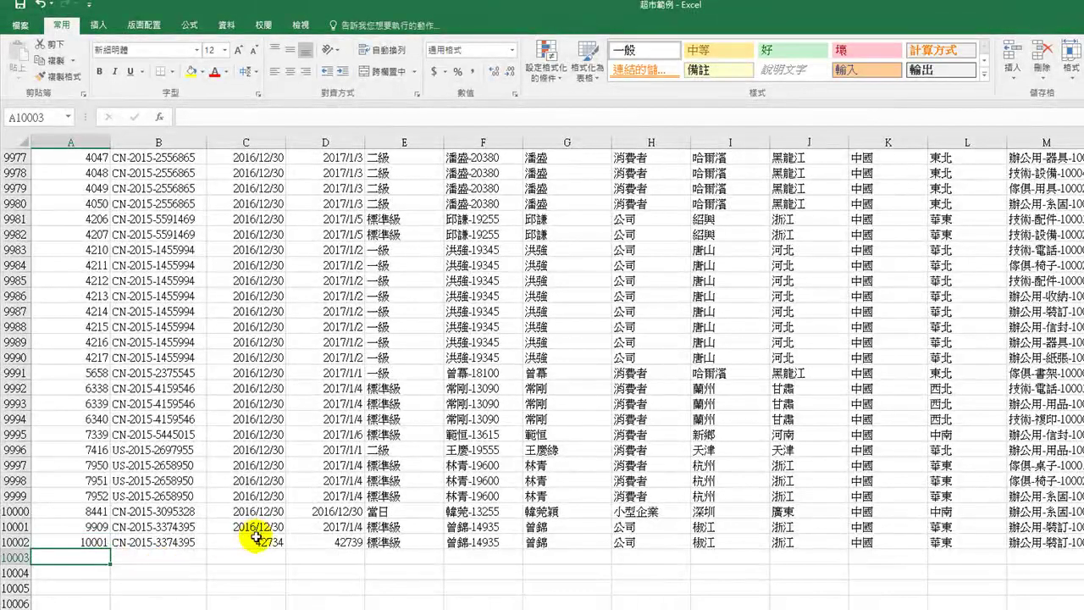
Format the 訂單日期 in C10002 as 簡短日期 and set it to 2017/1/10.
click(512, 53)
click(477, 196)
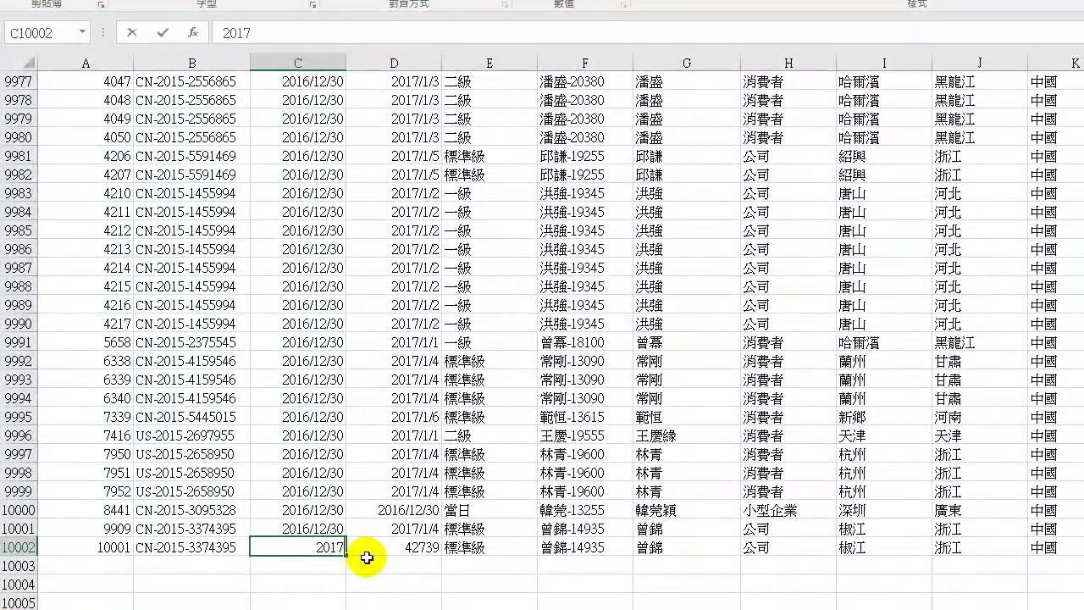
text(/1/)
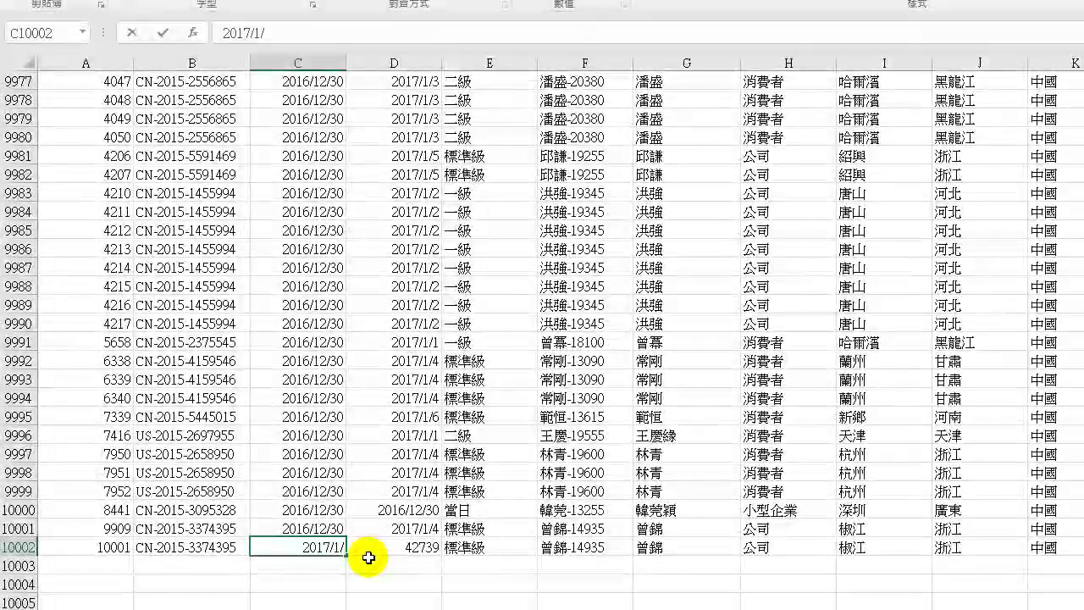
text(10)
key(Return)
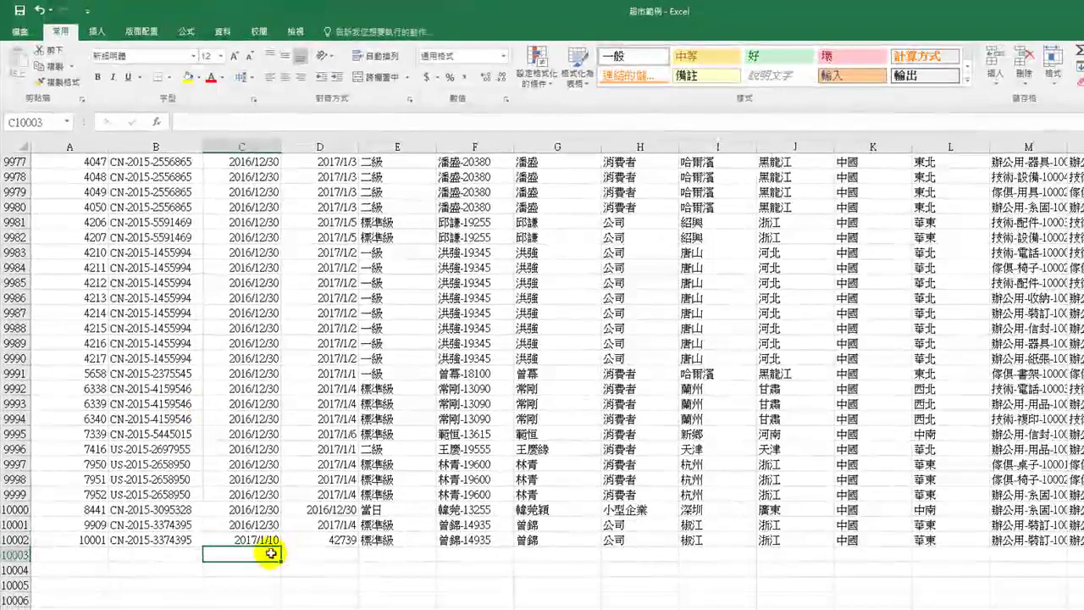
Format the 發貨日期 in D10002 as 簡短日期 and change its day to 19.
click(311, 543)
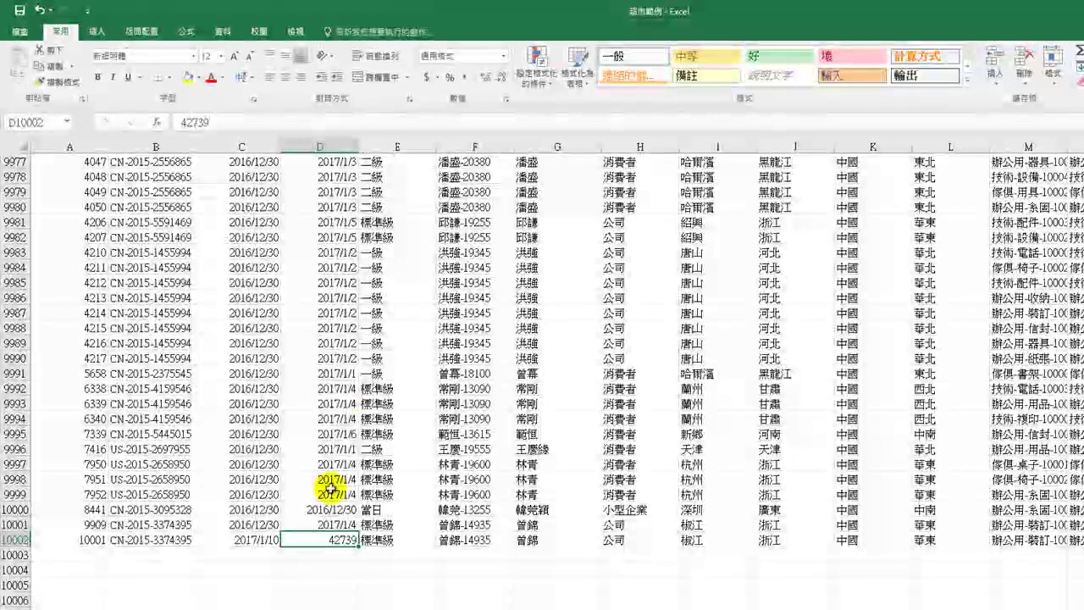
click(504, 56)
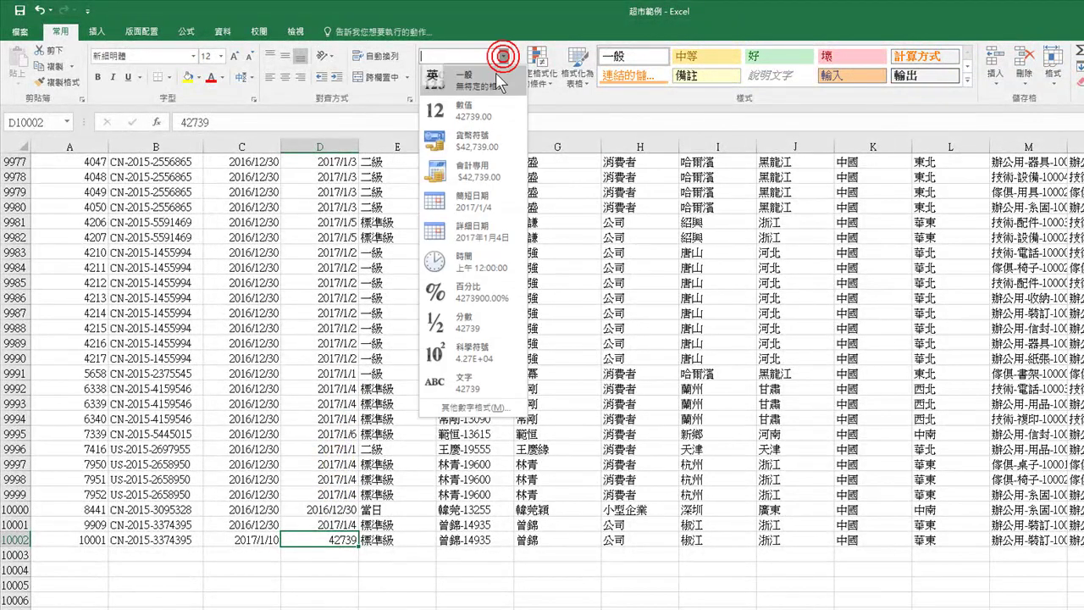
click(469, 202)
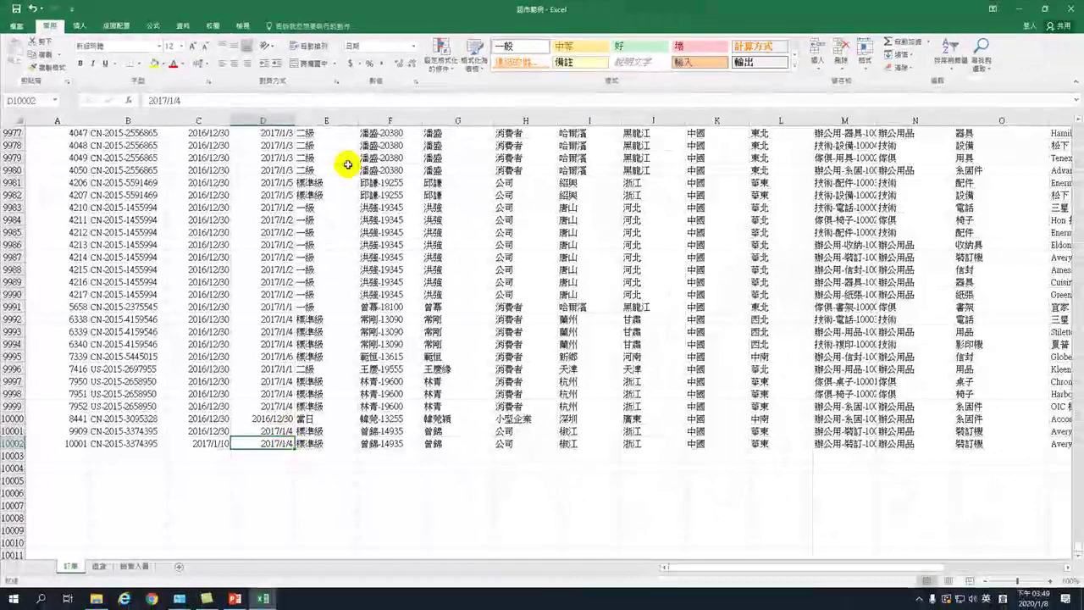
drag(178, 100, 206, 102)
text(19)
key(Return)
Check the numeric column headings and set the 銷售額 of the new order in Q10002 to 10000.
drag(694, 571, 899, 572)
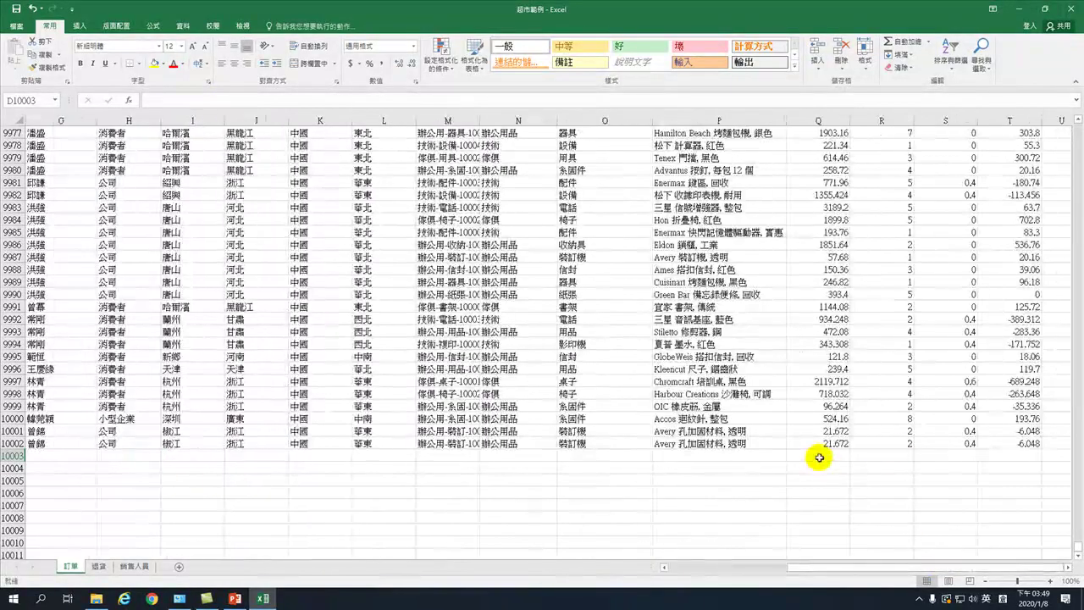
click(830, 444)
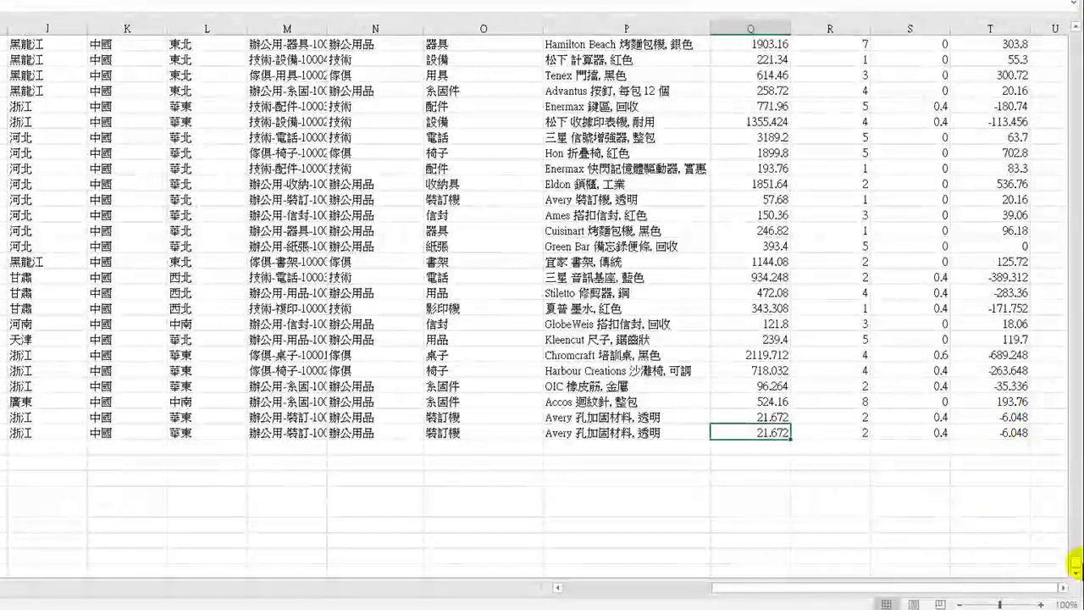
scroll(1074, 566, up, 15)
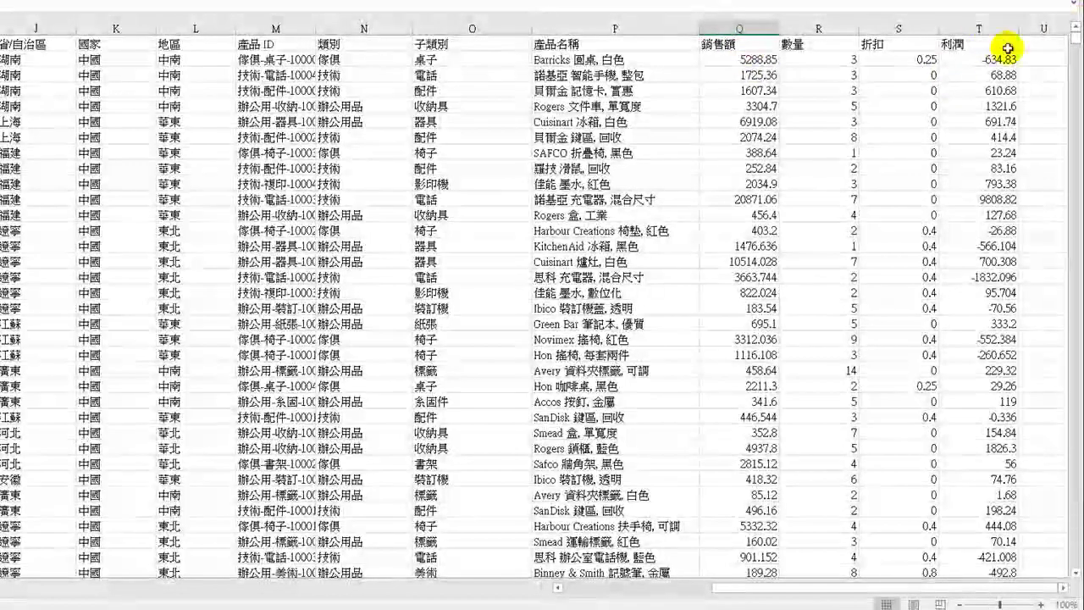
drag(1075, 41, 1067, 574)
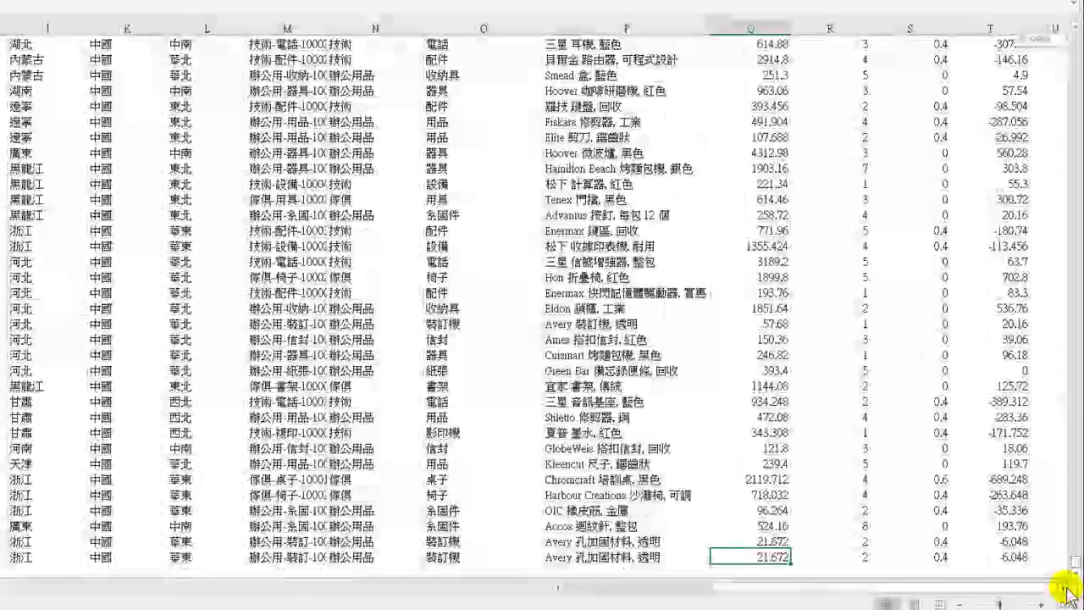
scroll(847, 499, down, 3)
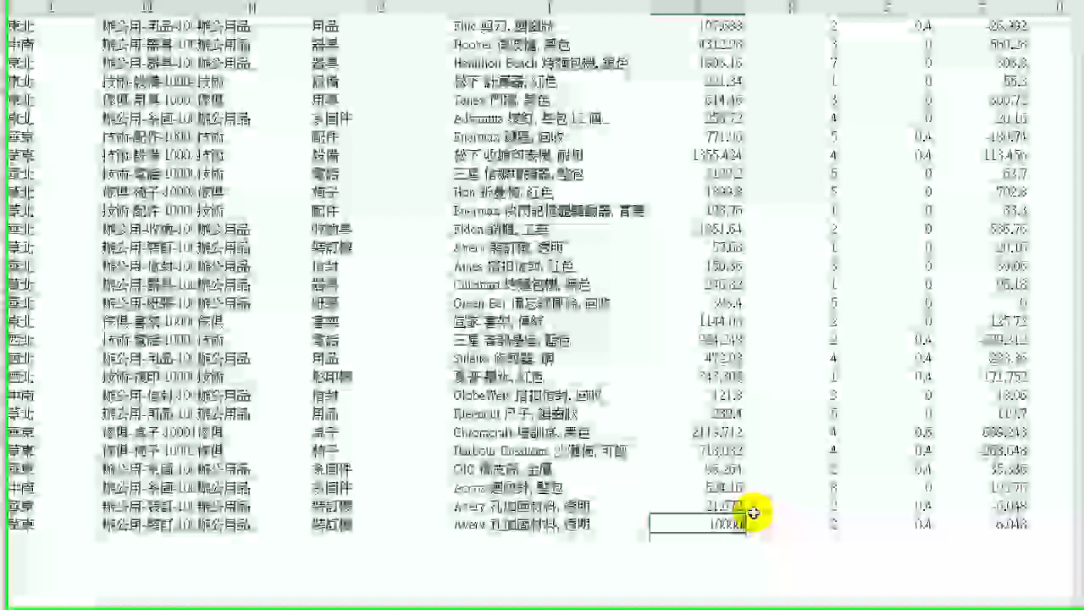
click(997, 530)
click(720, 528)
Set the 利潤 of the new order in T10002 to 5000.
click(987, 523)
text(5000)
key(Return)
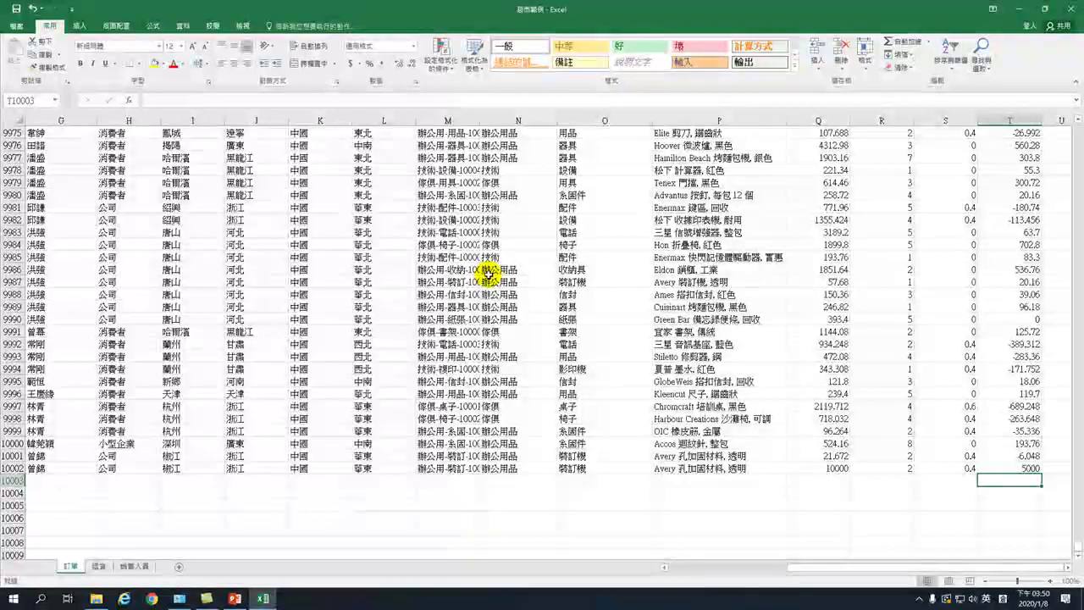
Close the workbook, open the 20200108_銷售統計01 report in Power BI Desktop and dismiss the sign-in dialog.
click(1072, 9)
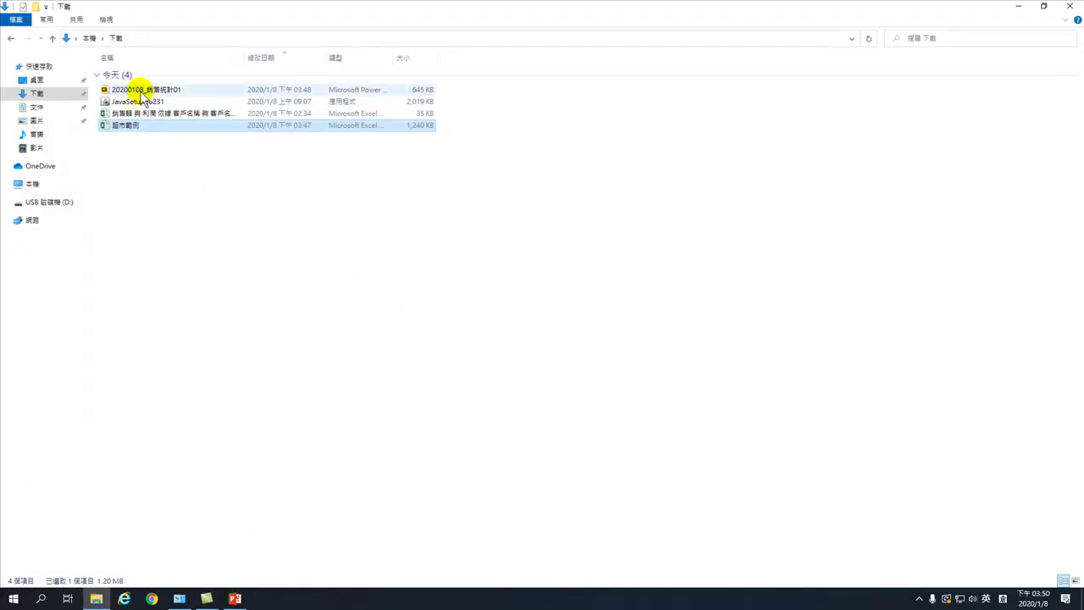
click(142, 94)
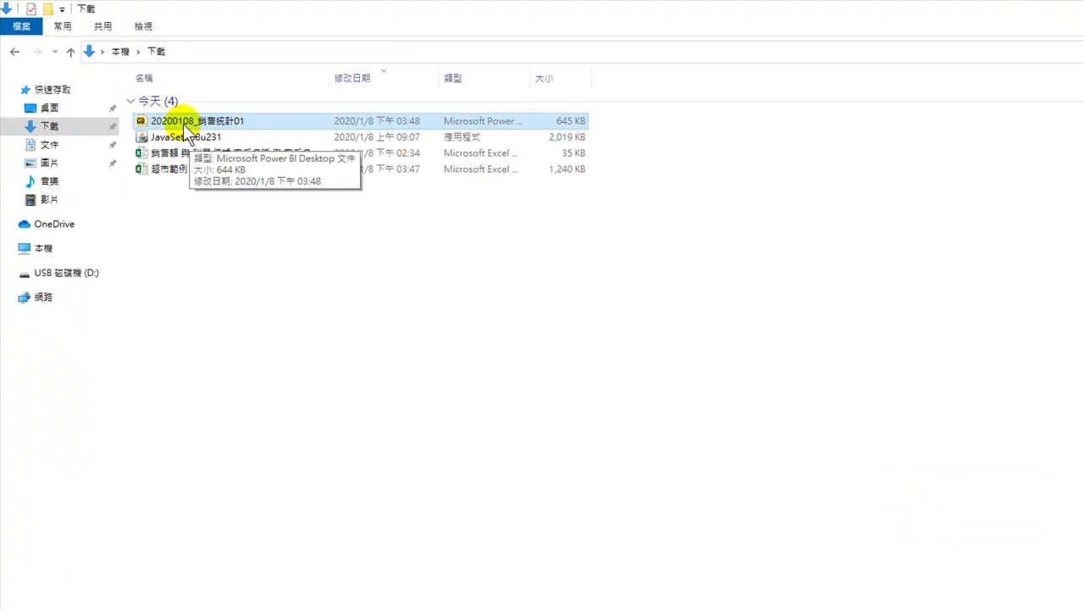
click(185, 124)
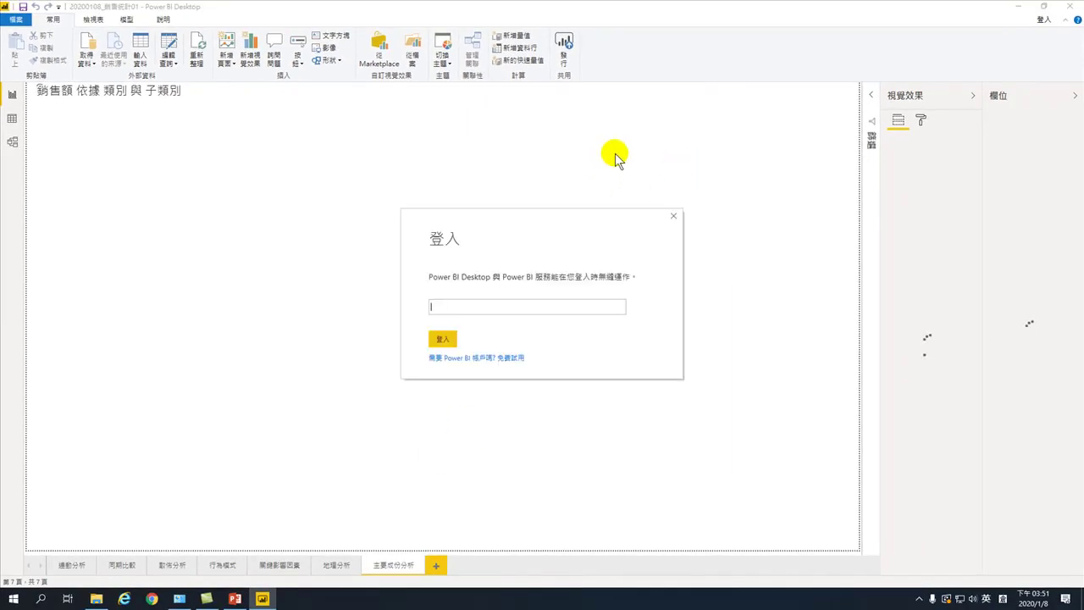
click(675, 215)
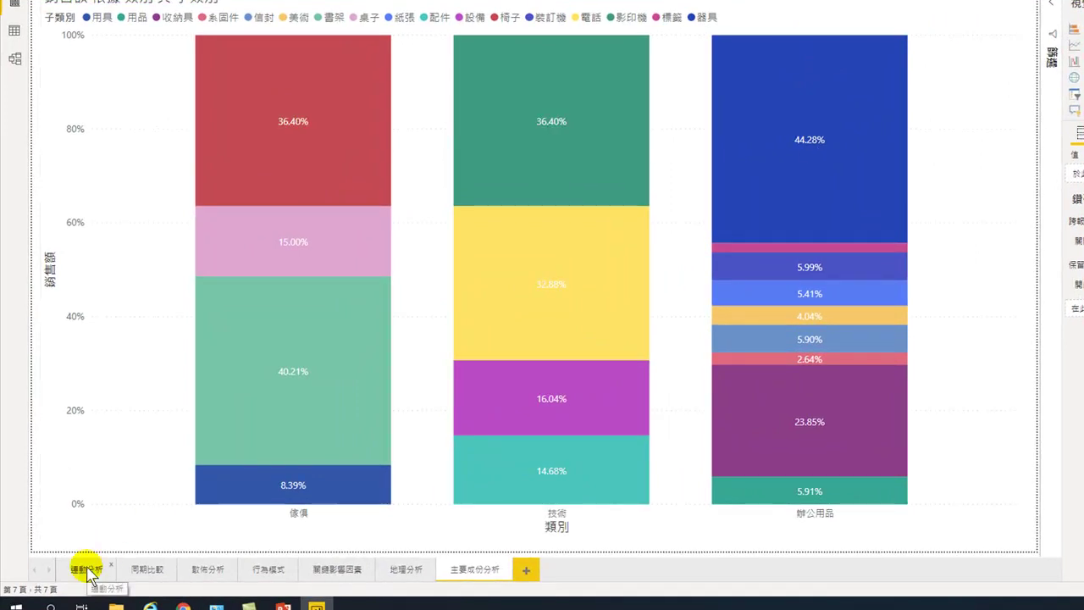
Look at the charts on the 連動分析 and 行為模式 pages, ending on 連動分析.
click(87, 569)
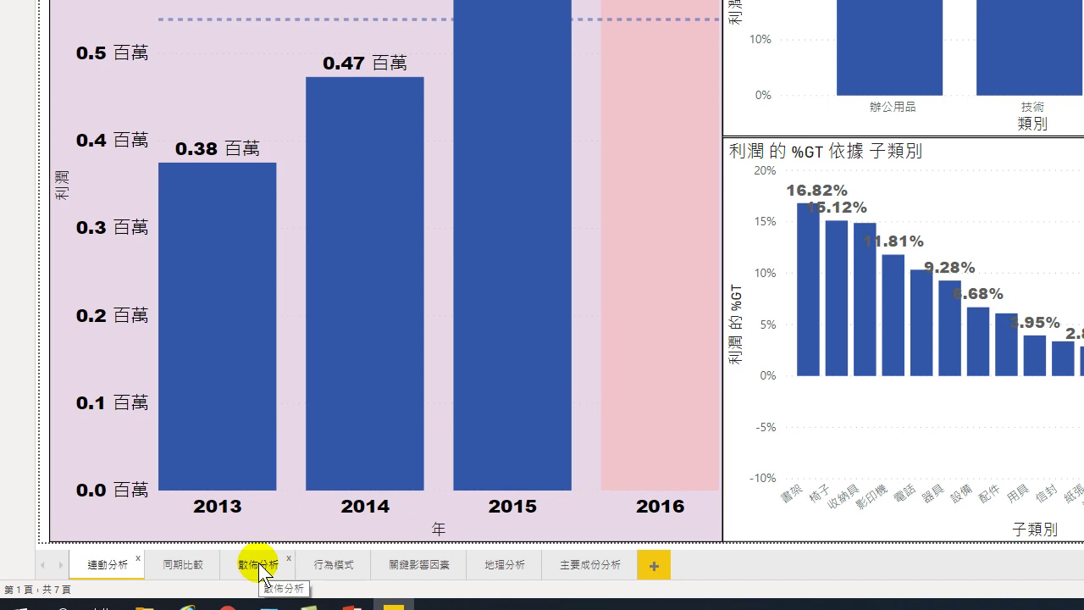
click(335, 569)
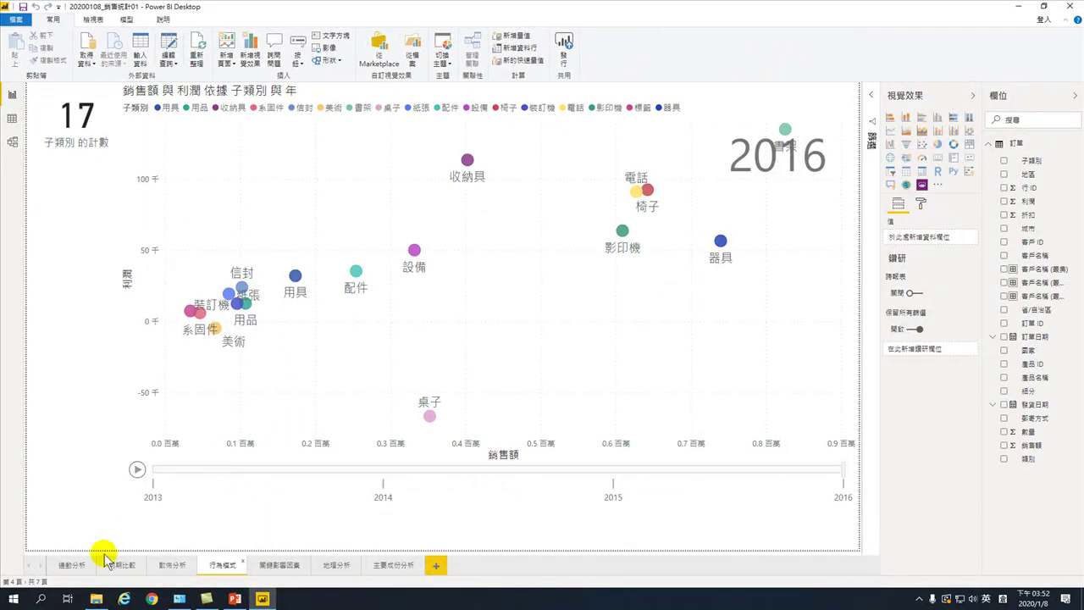
click(69, 567)
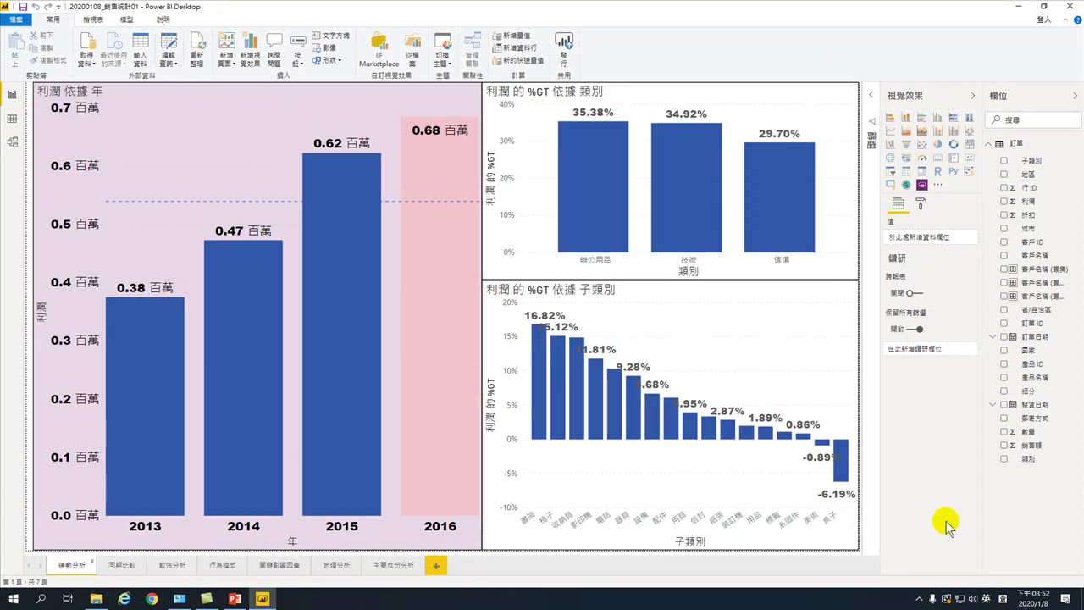
Refresh the report data and check the 2017 bar in the 利潤 依據 年 chart.
click(920, 598)
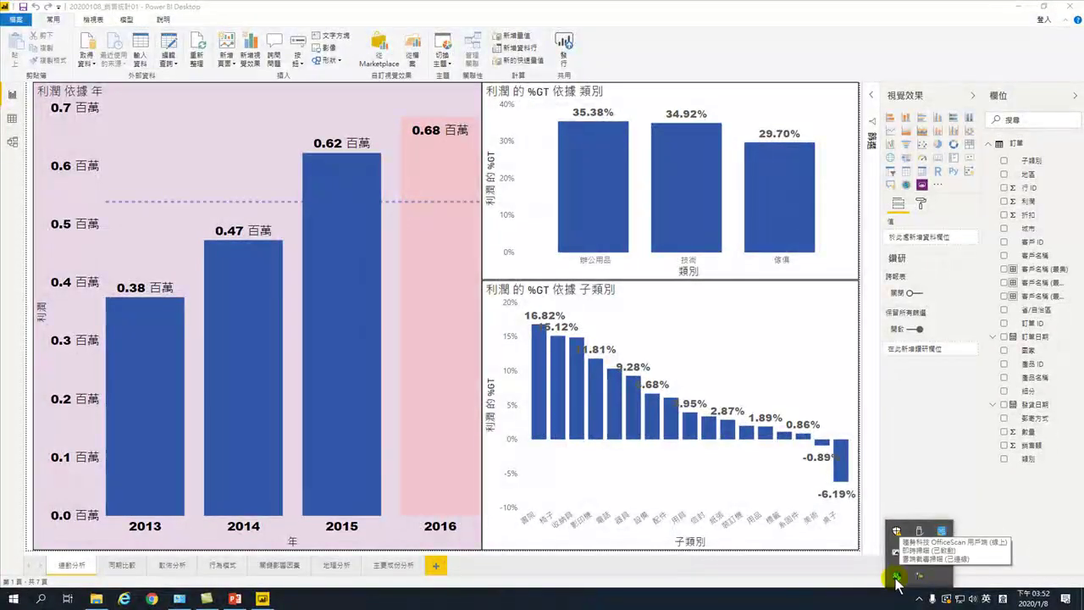
click(197, 44)
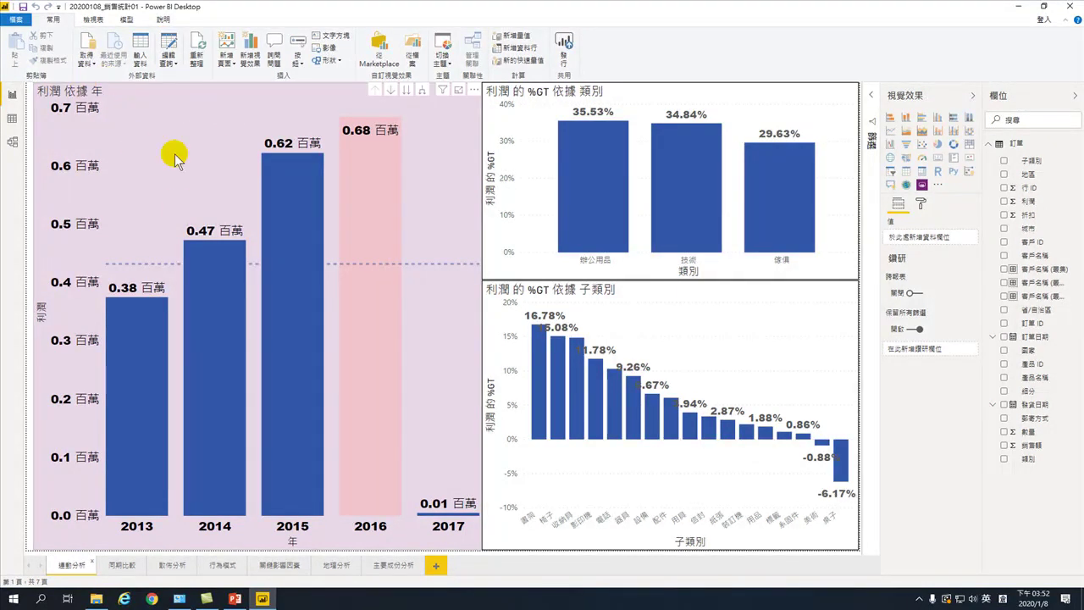
mouse_move(443, 515)
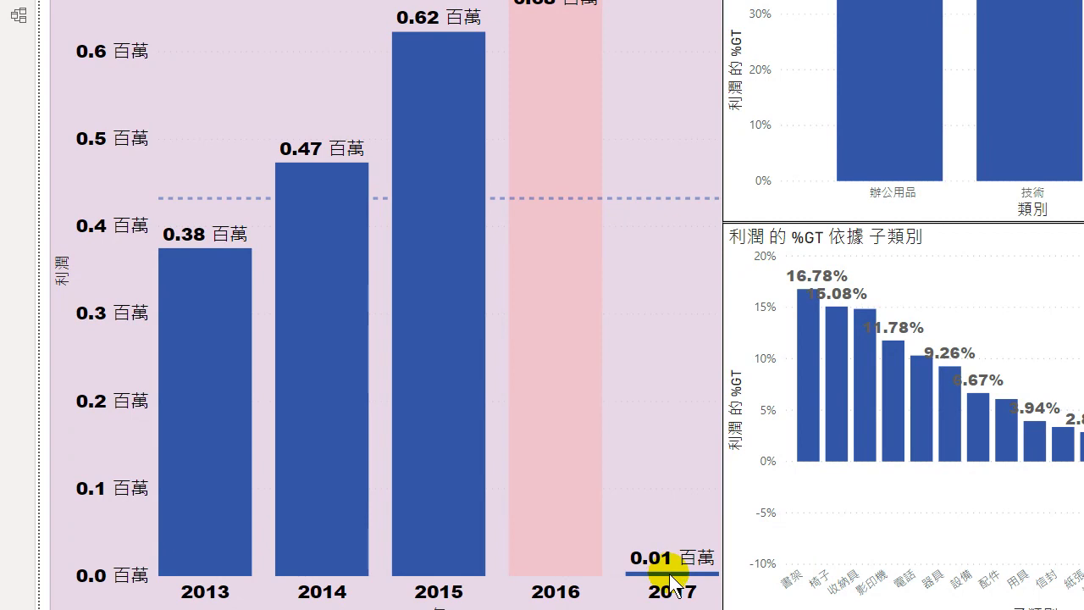
mouse_move(670, 575)
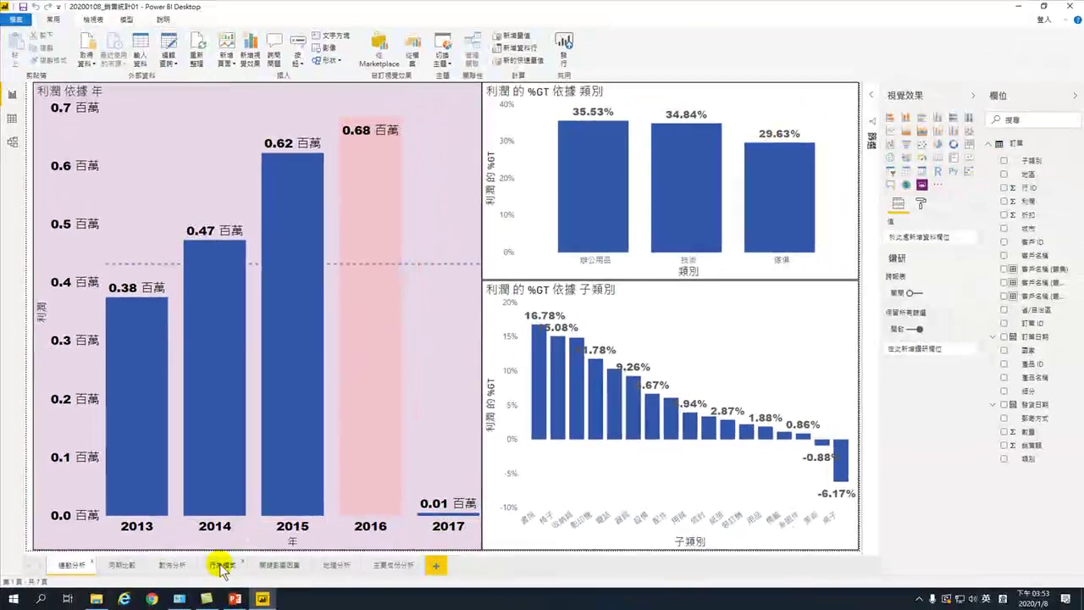
On the 行為模式 page, inspect the 裝訂機 point's details for 2017 and play the chart's yearly animation.
click(222, 565)
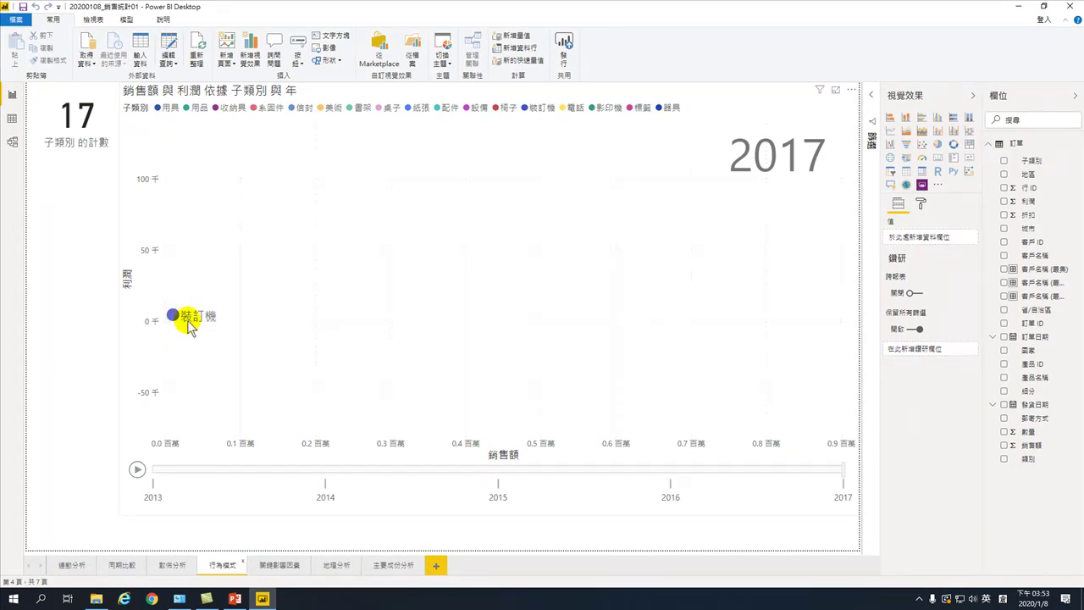
mouse_move(176, 318)
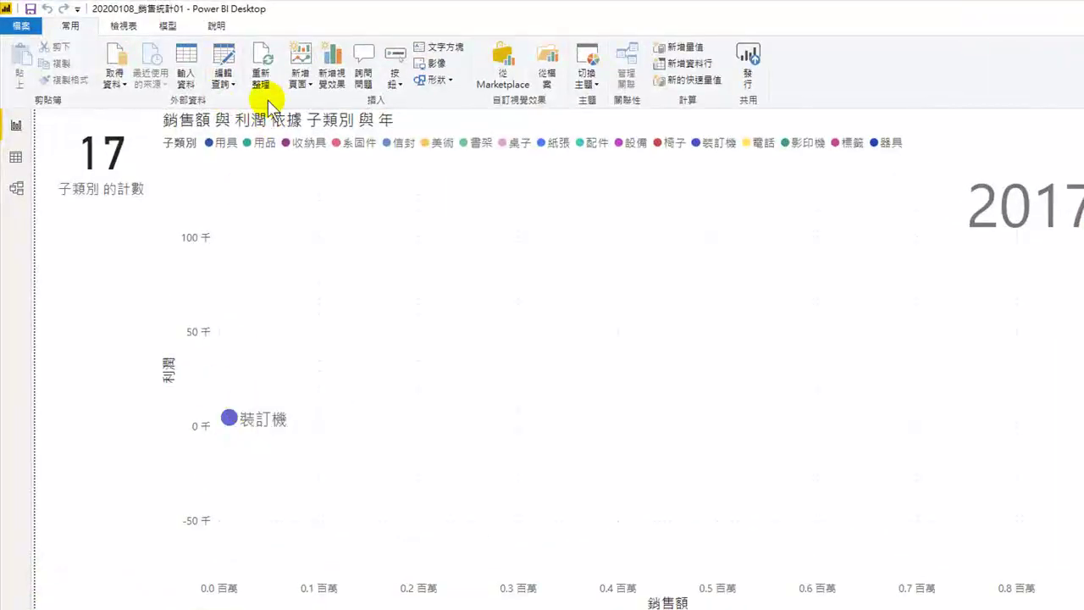
mouse_move(230, 417)
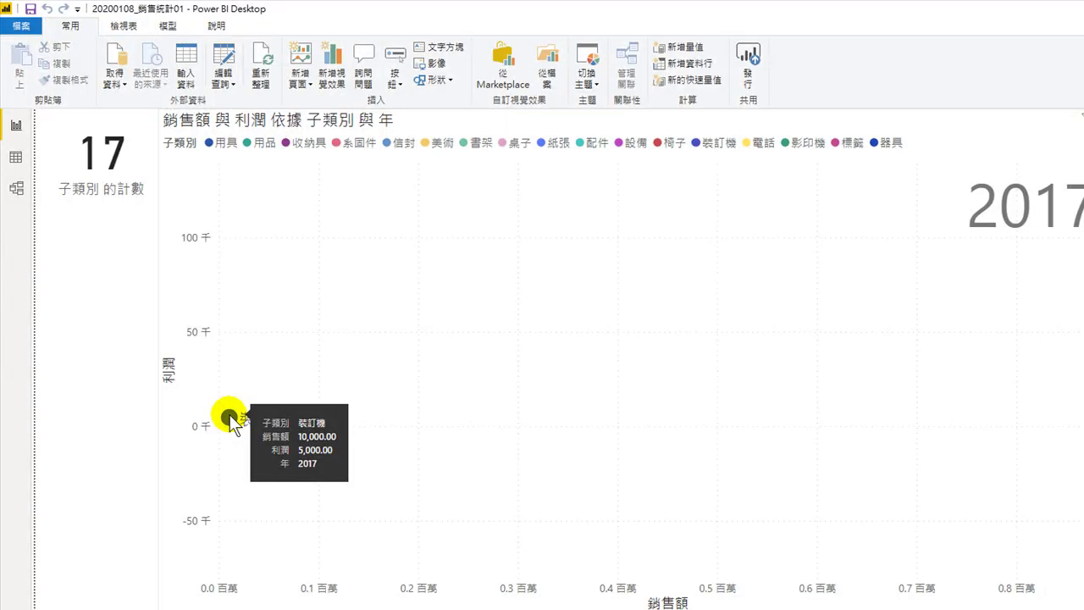
click(136, 471)
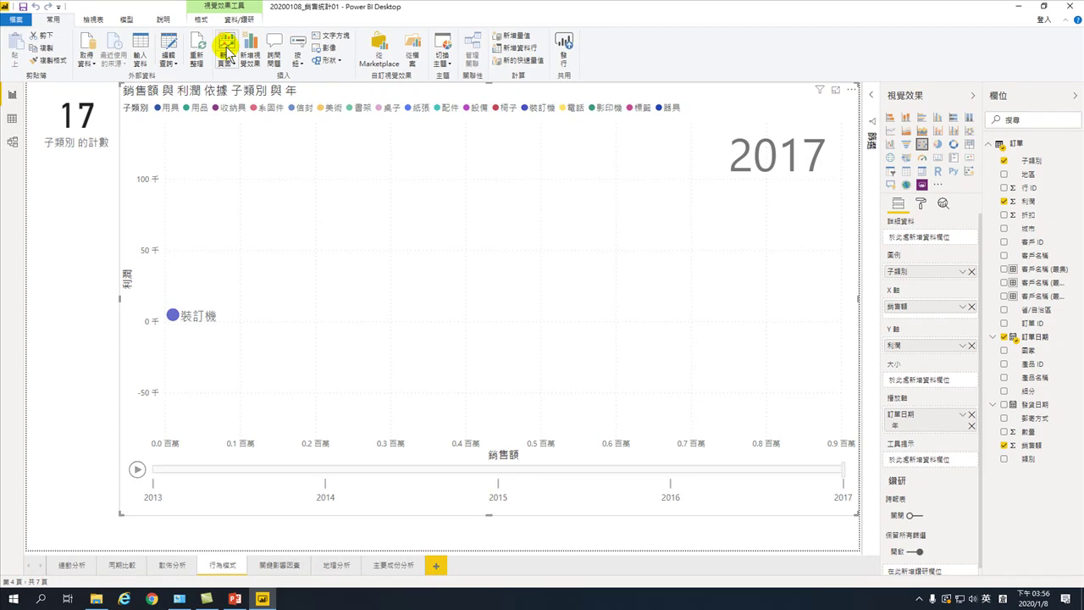
Reopen the 超市範例 workbook in Excel and delete the added 2017 order in row 10002 of the 訂單 sheet.
click(96, 599)
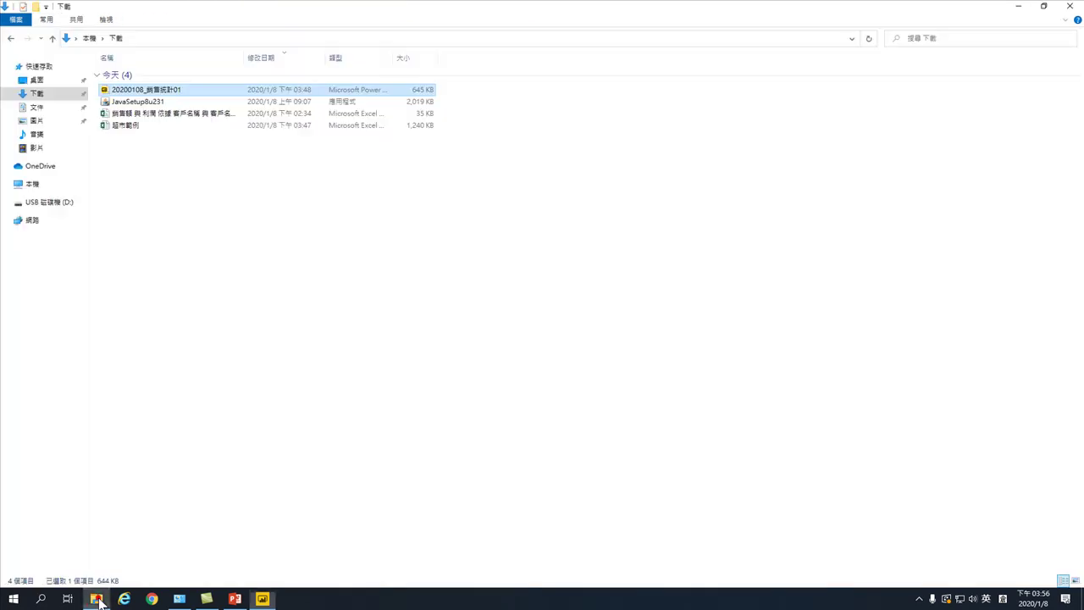
double_click(127, 131)
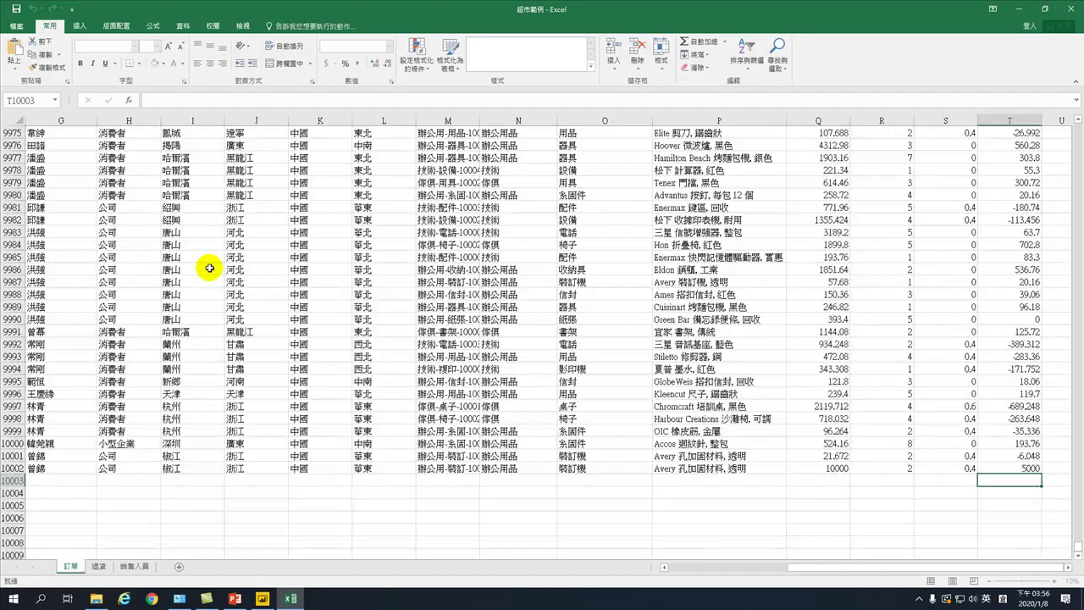
click(826, 570)
click(17, 468)
right_click(116, 470)
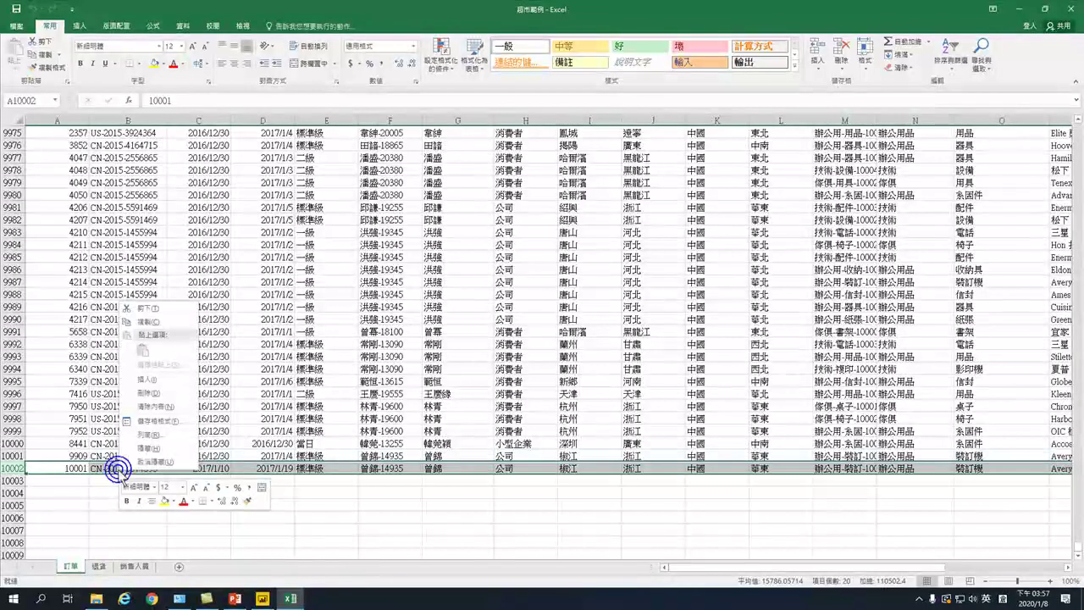
click(158, 394)
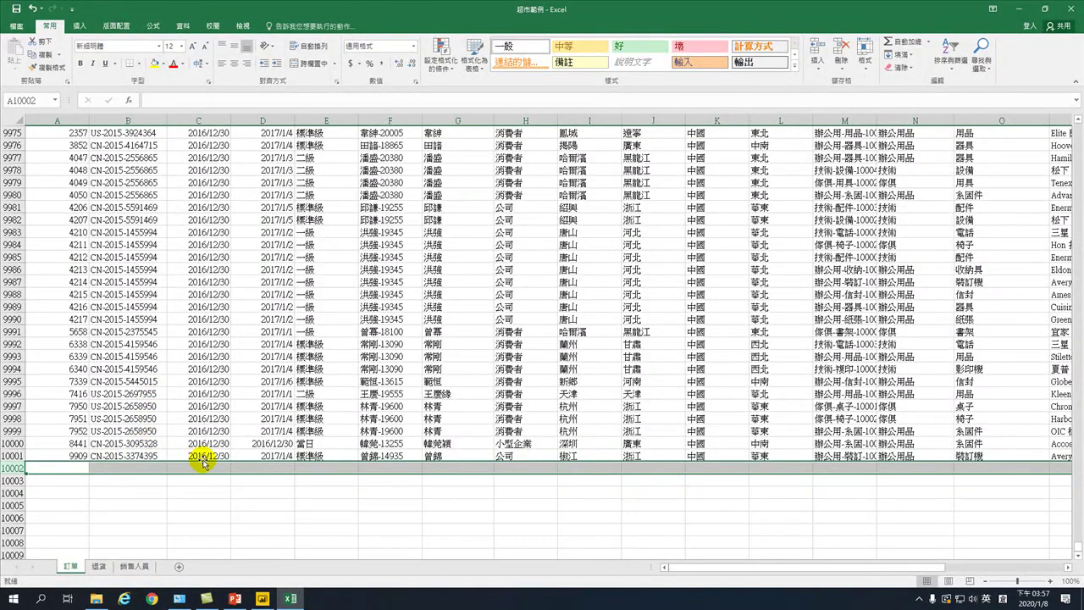
Save the 超市範例 workbook and close it.
click(225, 332)
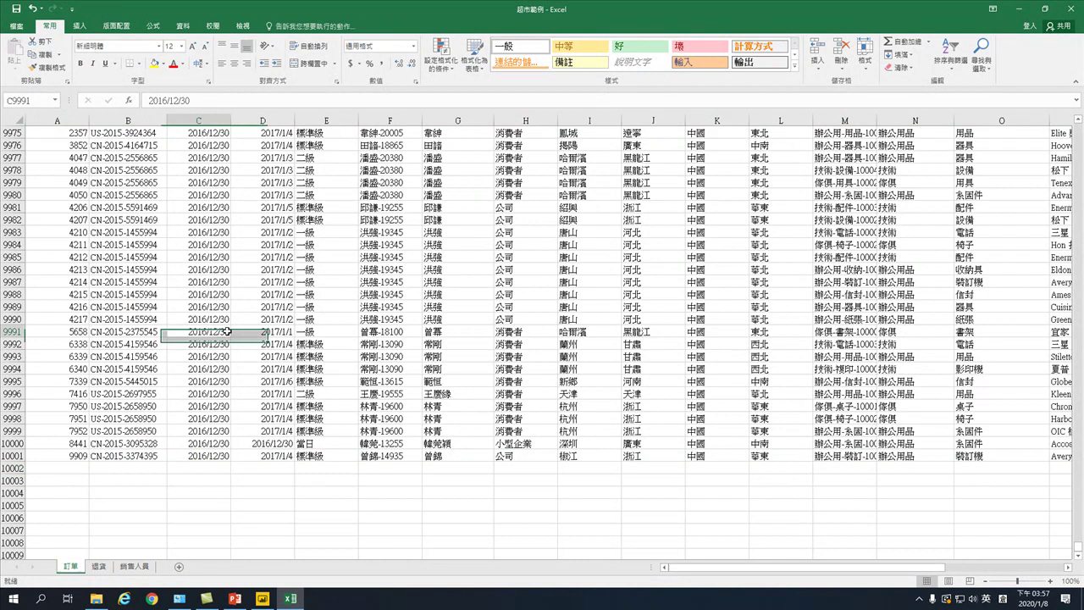
click(15, 9)
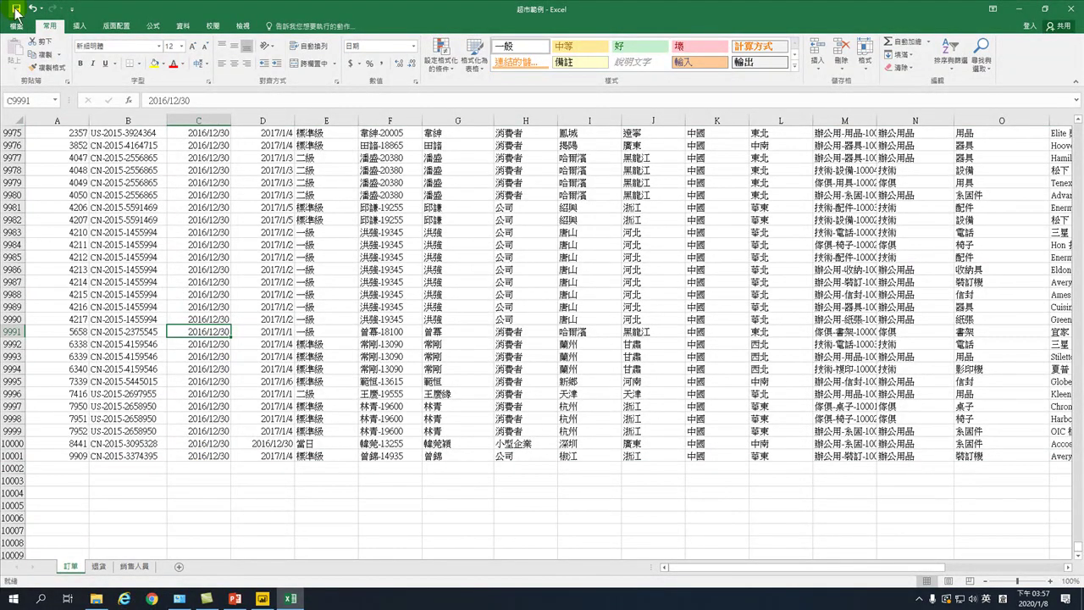
click(1074, 9)
Switch back to Power BI Desktop, refresh the report data and open the 連動分析 page.
click(262, 599)
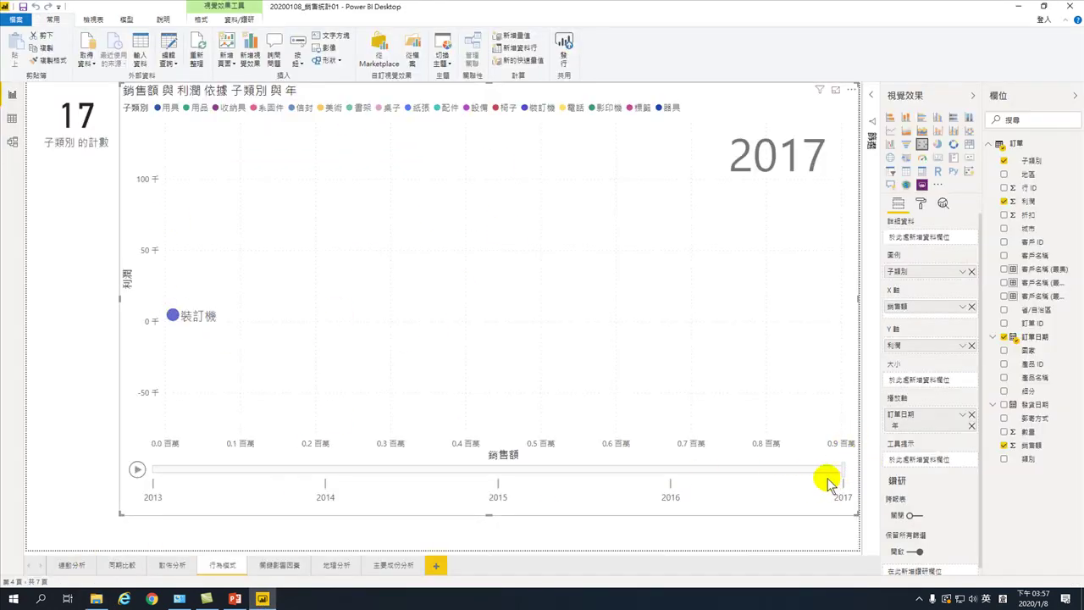
click(194, 40)
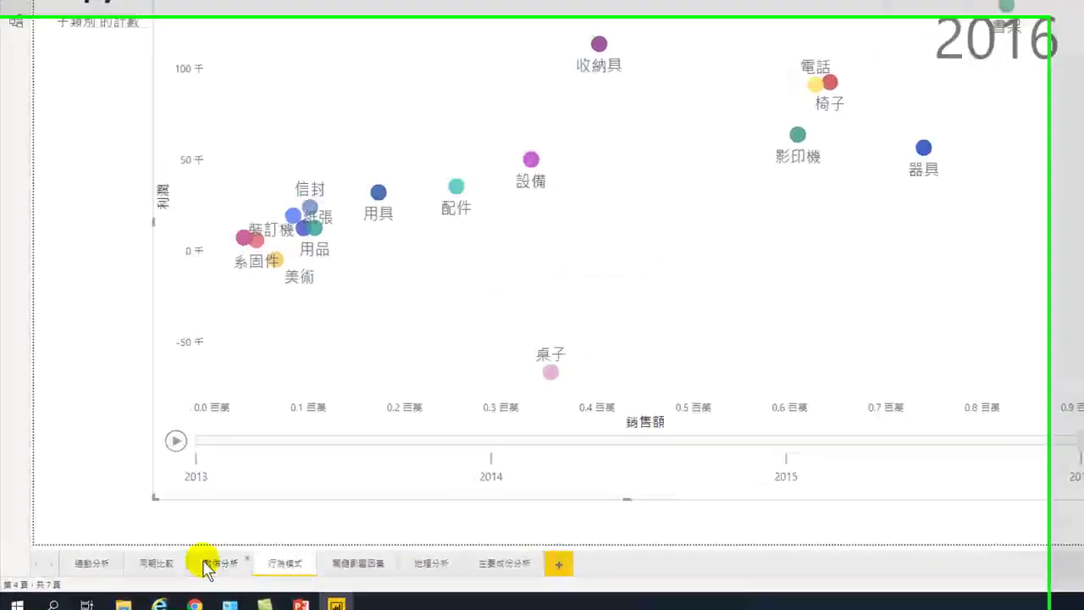
click(95, 562)
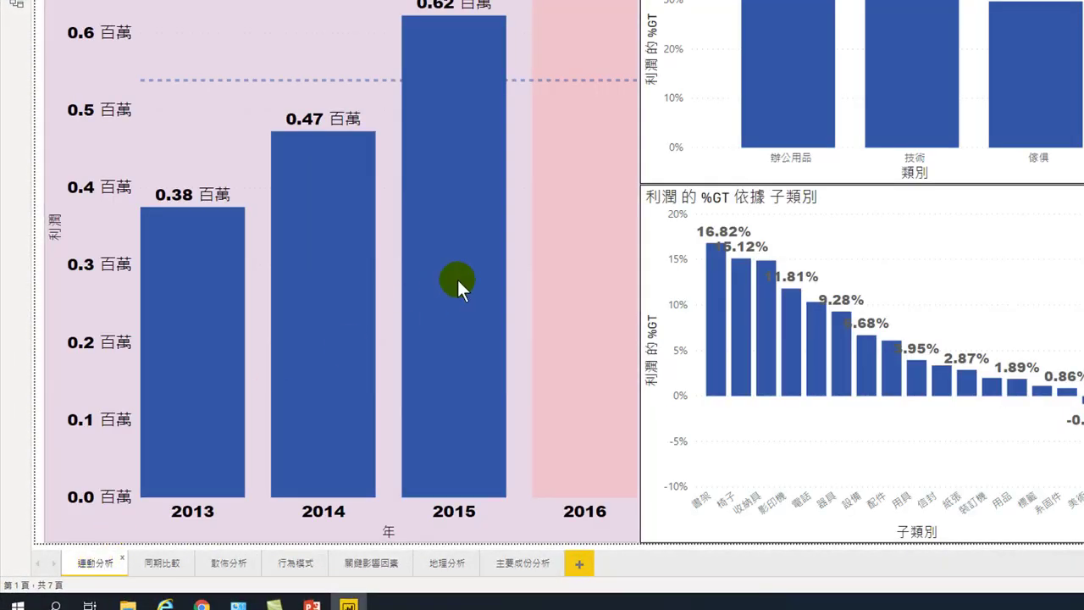
Cross-highlight the category and subcategory profit charts by selecting the 2016 bar, clearing it, and selecting the 2014 bar.
click(578, 267)
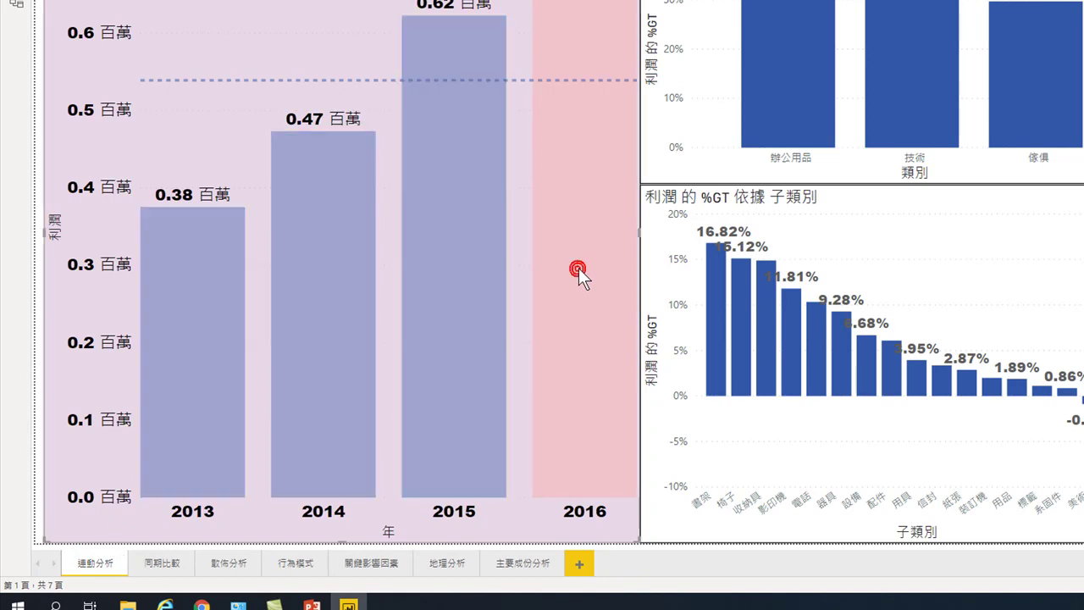
click(589, 218)
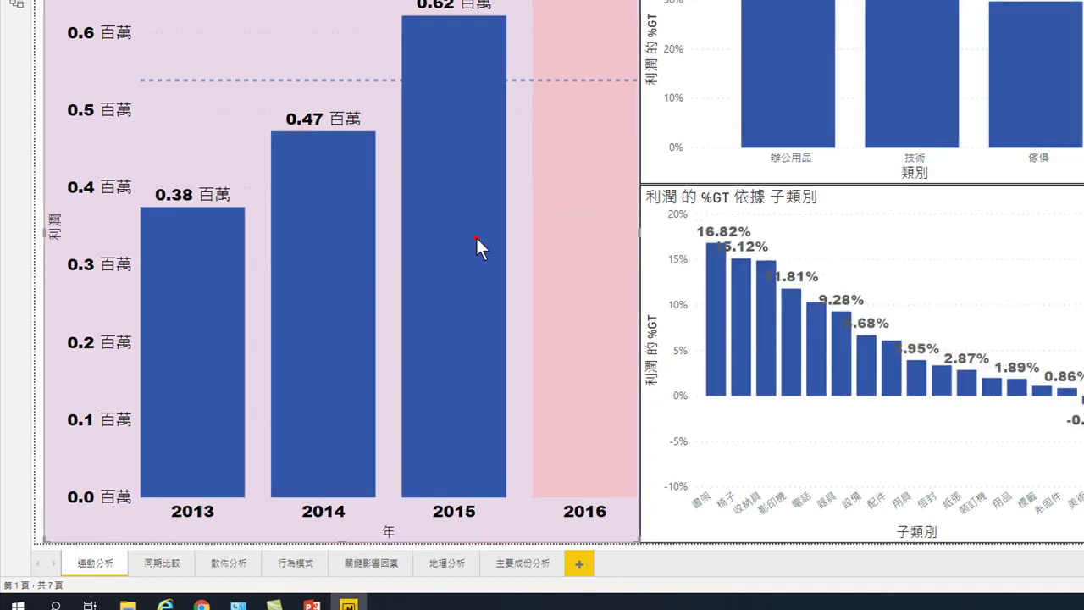
click(349, 326)
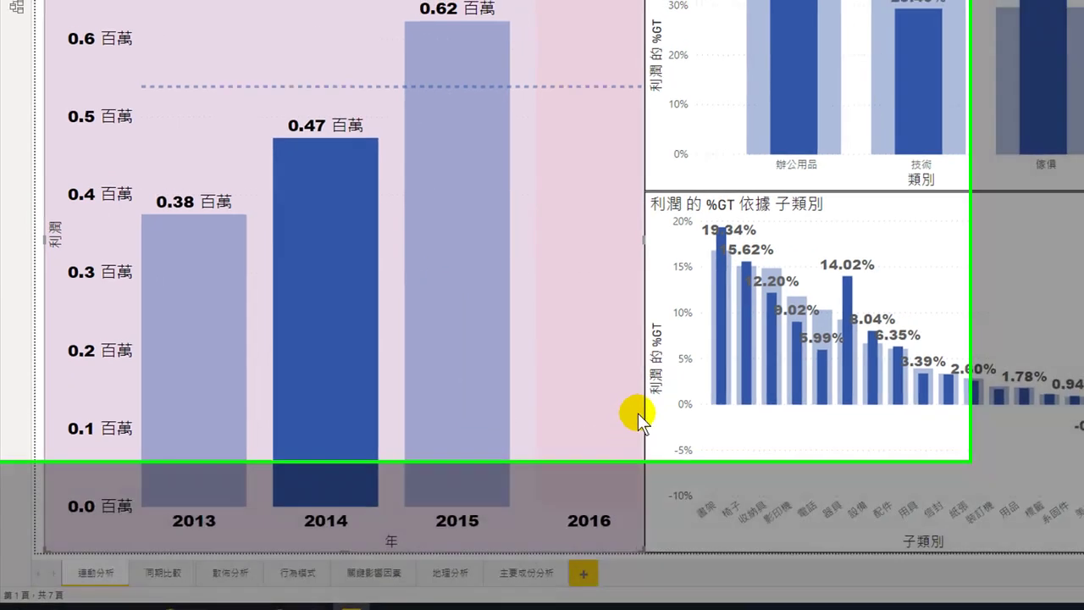
mouse_move(633, 405)
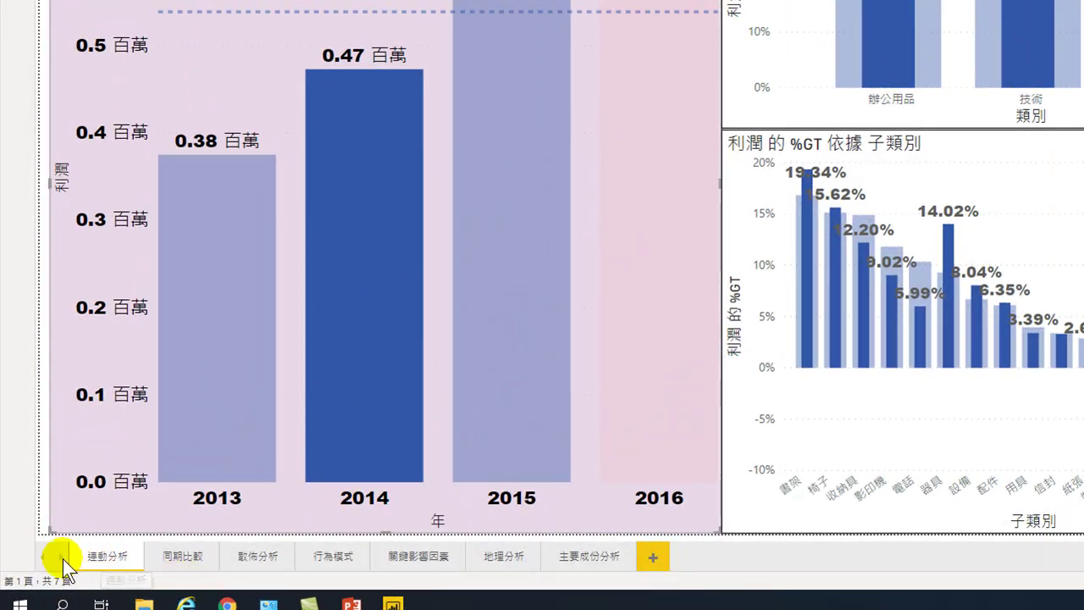
click(38, 555)
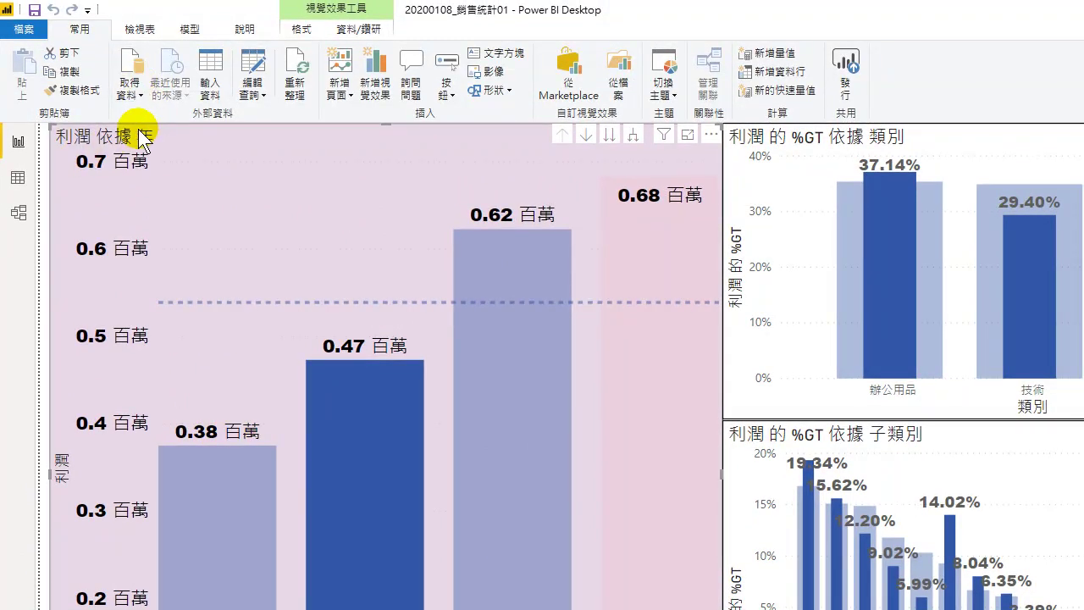
mouse_move(212, 458)
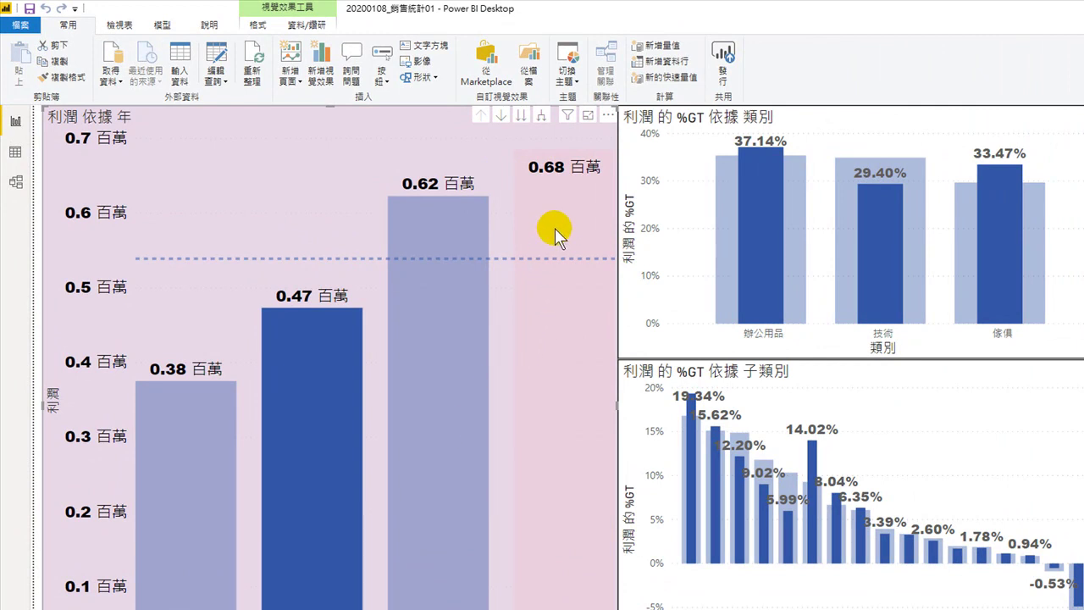
mouse_move(555, 228)
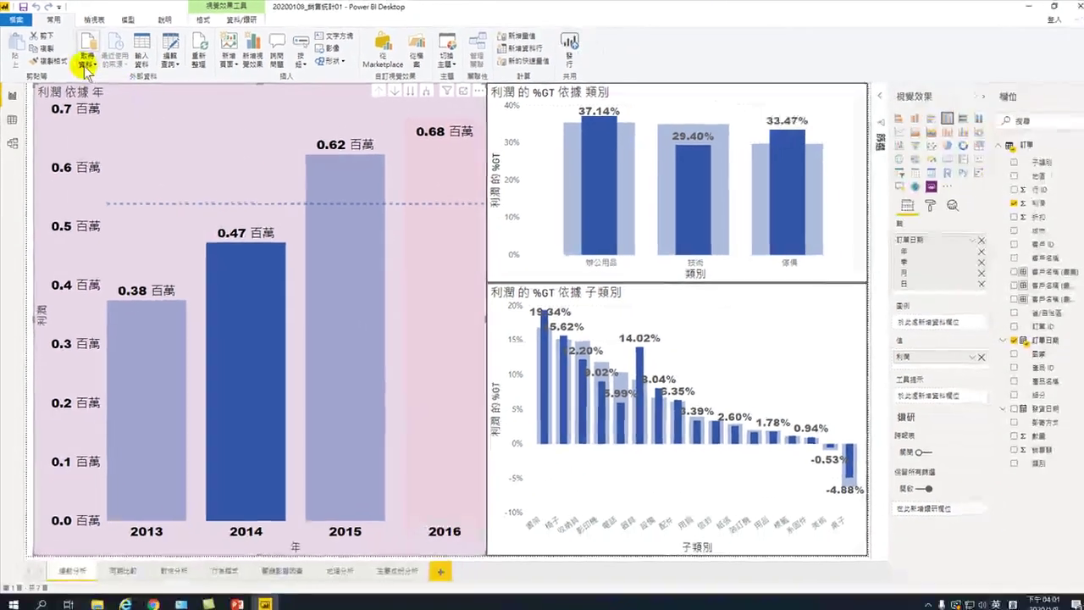
Get data from the 超市範例 Excel workbook in the 下載 folder to list its sheets in the Navigator.
click(110, 81)
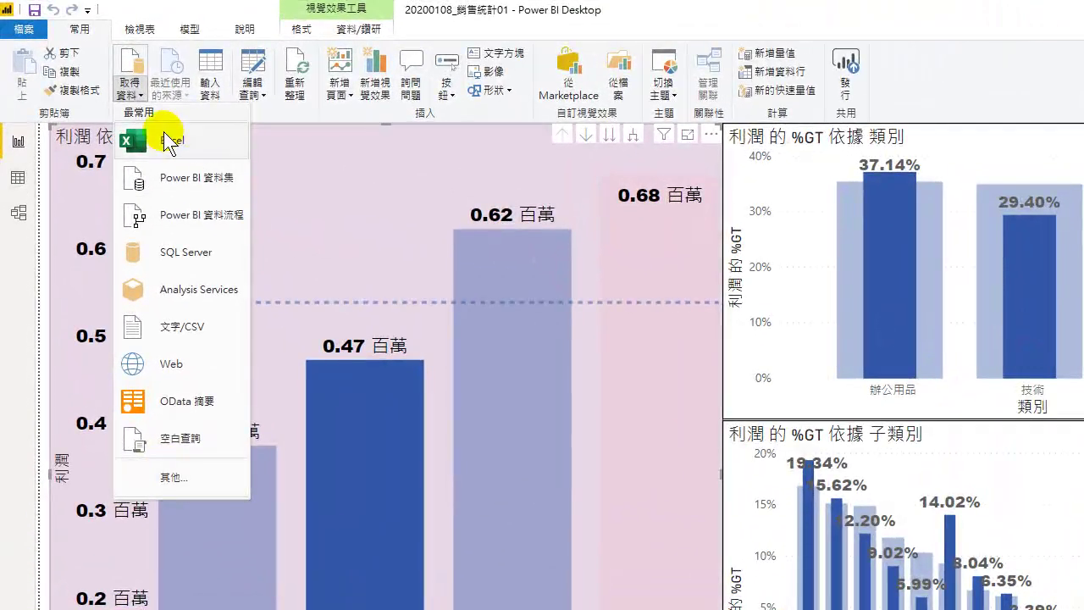
click(175, 141)
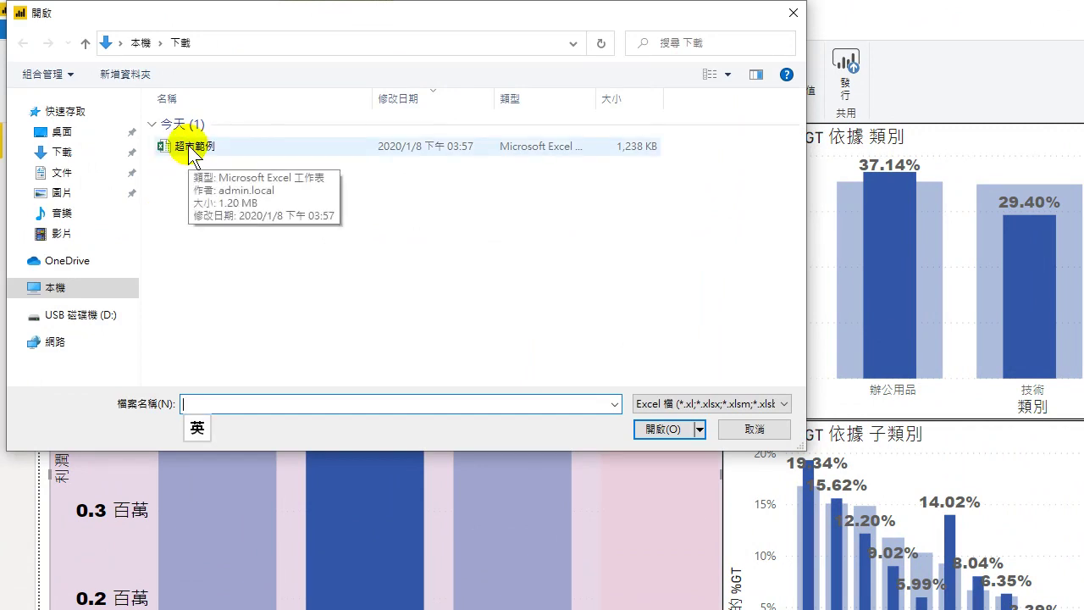
click(188, 145)
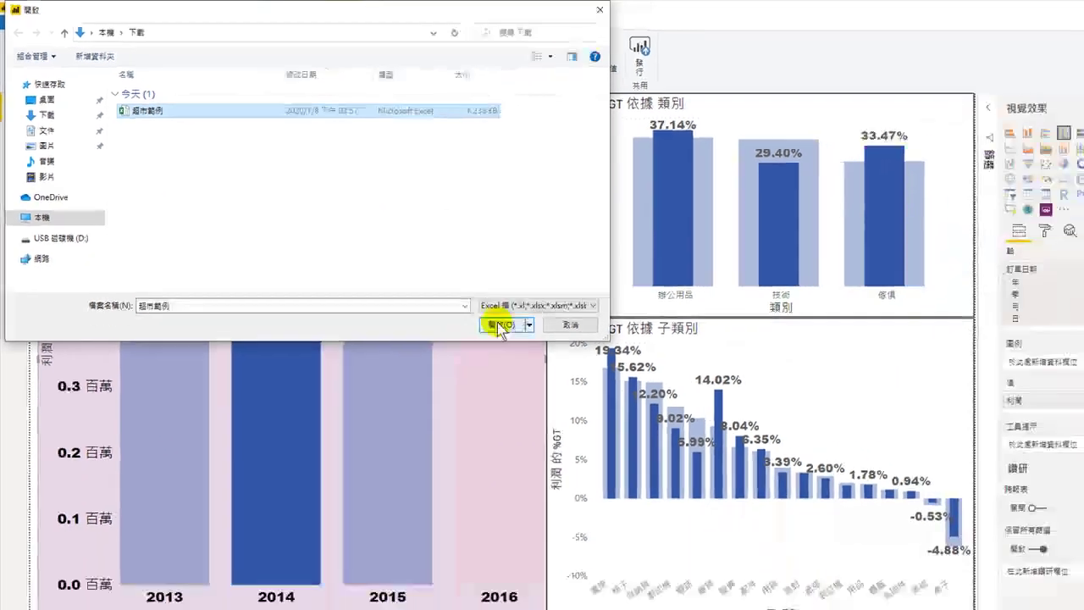
click(669, 429)
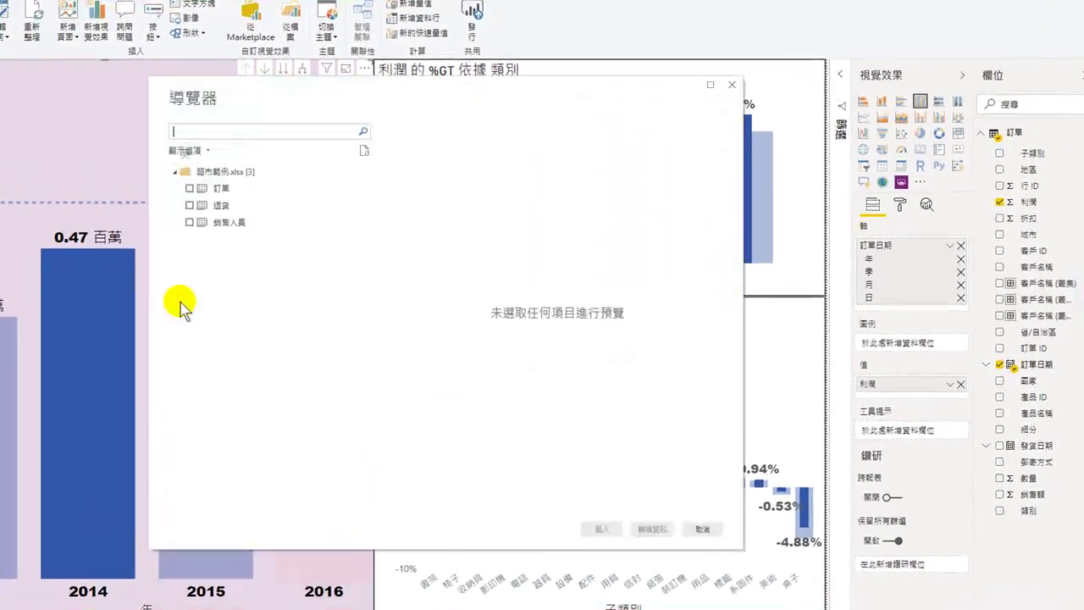
Load the 退貨 sheet from the 超市範例 workbook into the report and select its table in the field list.
click(189, 205)
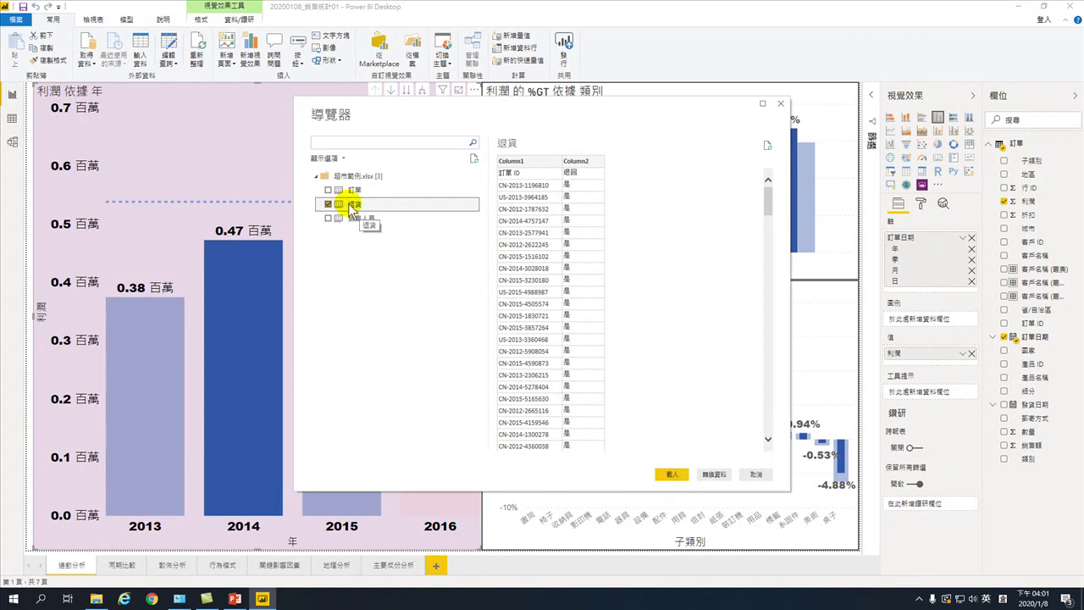
click(670, 475)
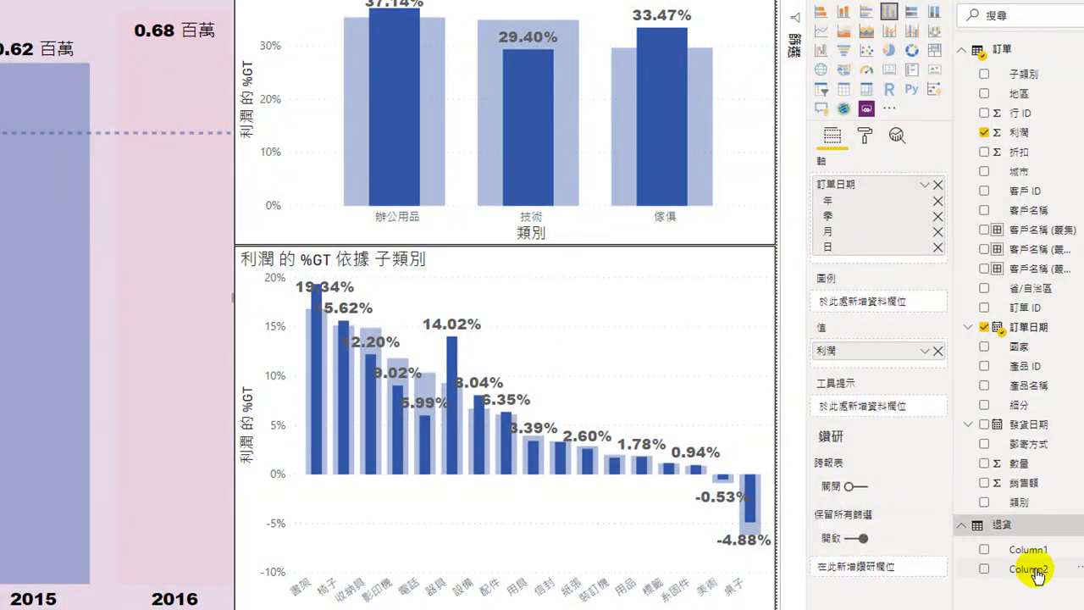
click(1008, 525)
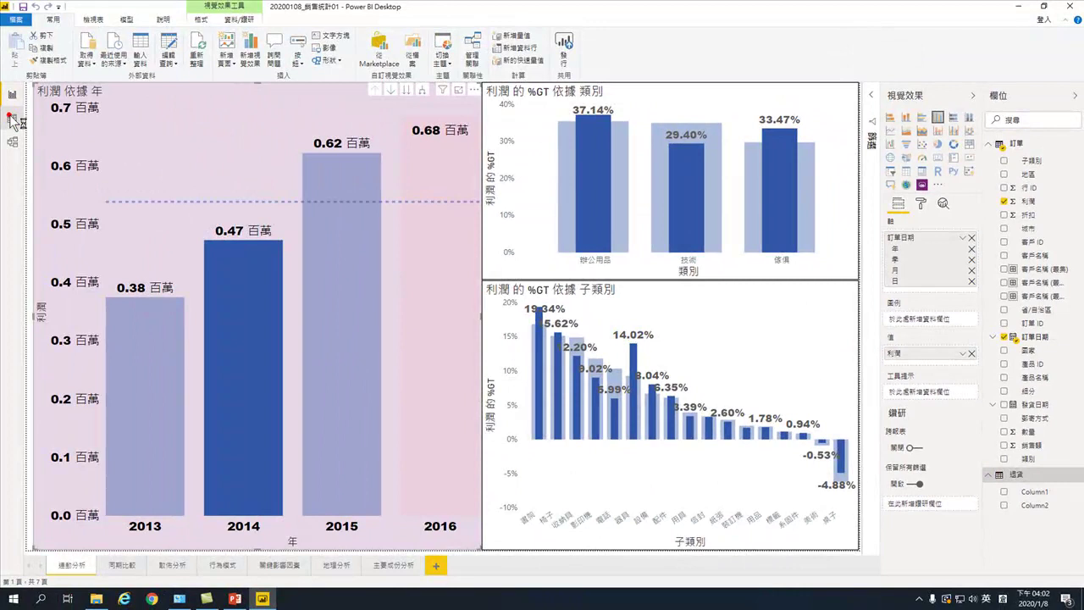
Examine the 退貨 and 訂單 tables in the Data view, comparing their column headings.
click(12, 119)
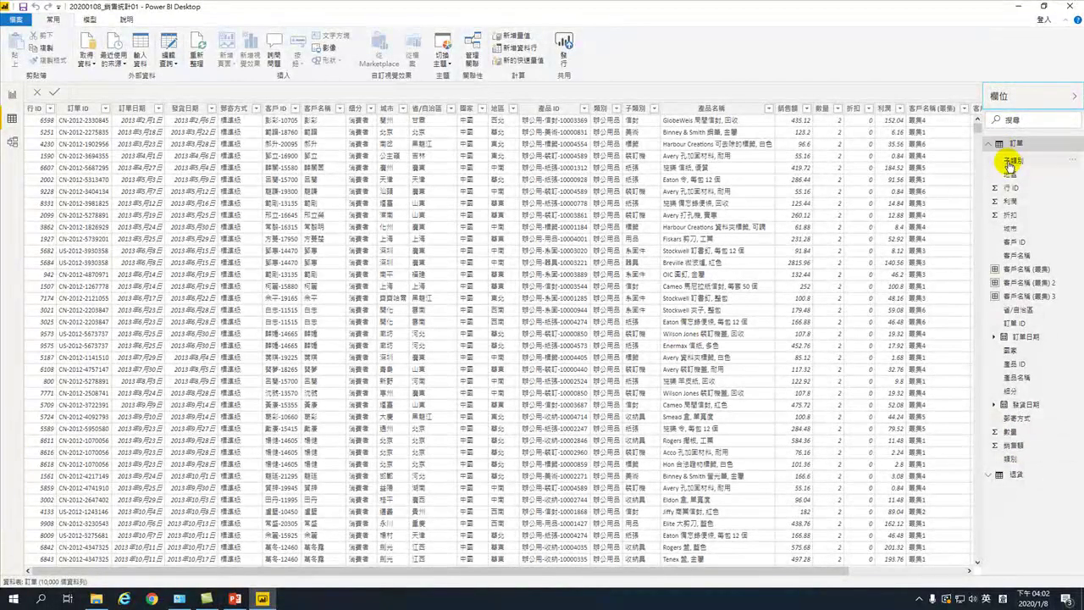
click(1002, 476)
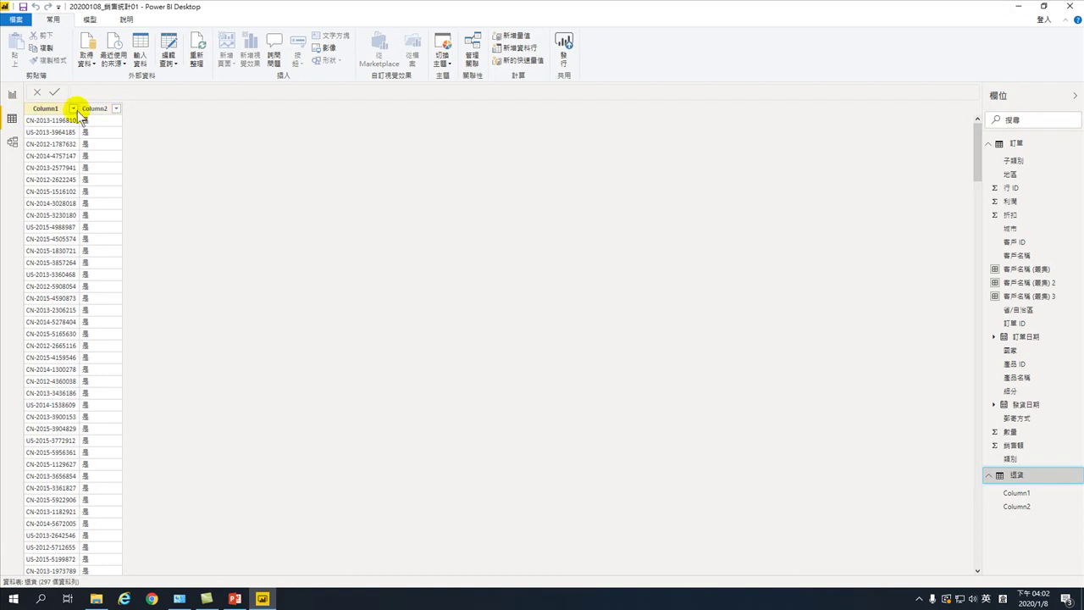
double_click(1016, 144)
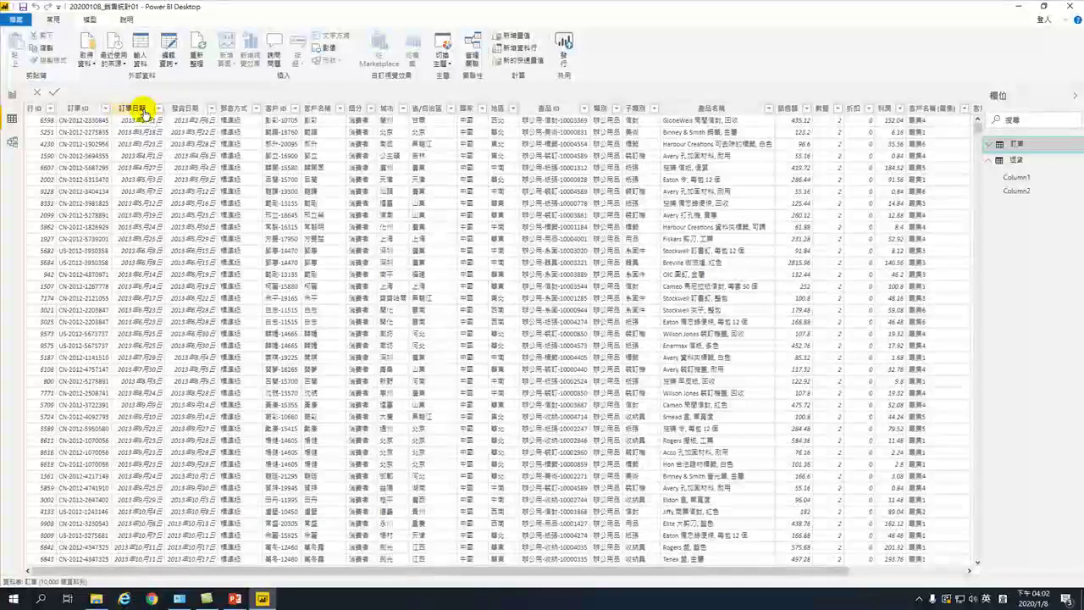
click(1018, 160)
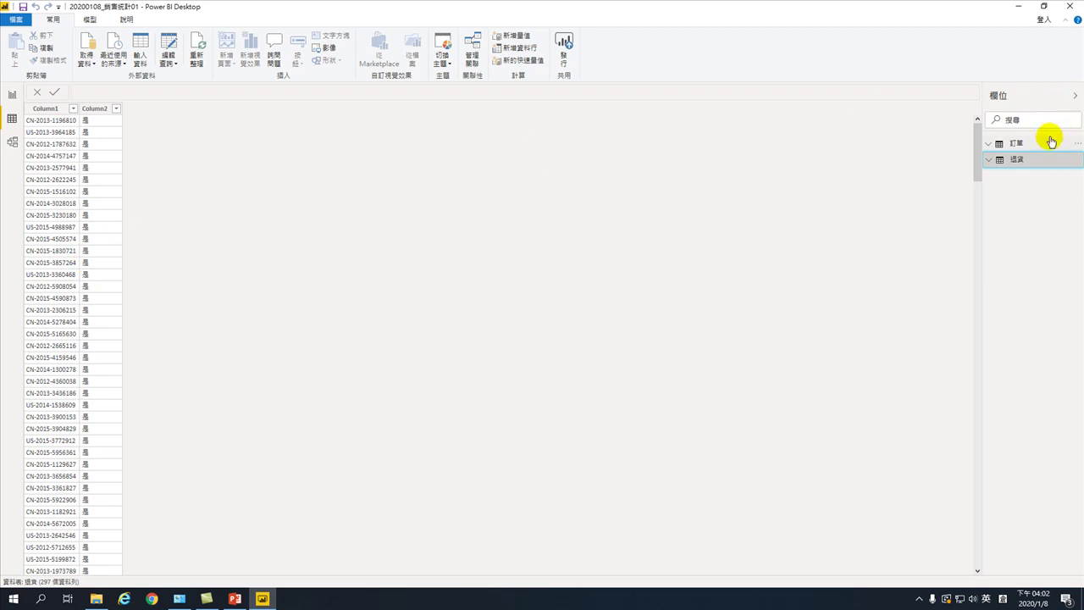
click(1017, 145)
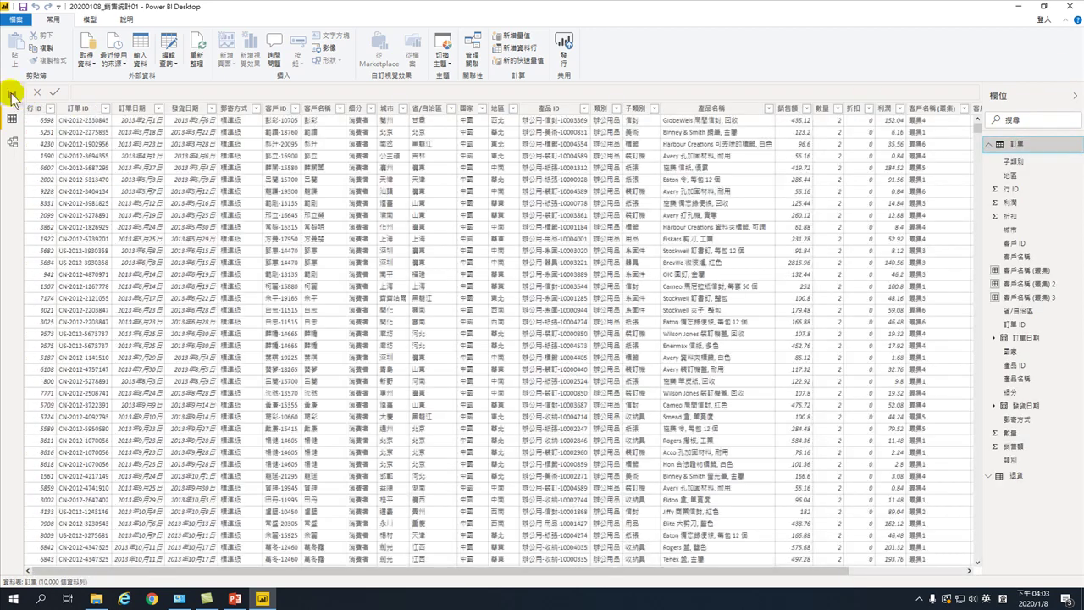
Return to the report view and cross-highlight the category and subcategory charts by the 2016 bar.
click(12, 94)
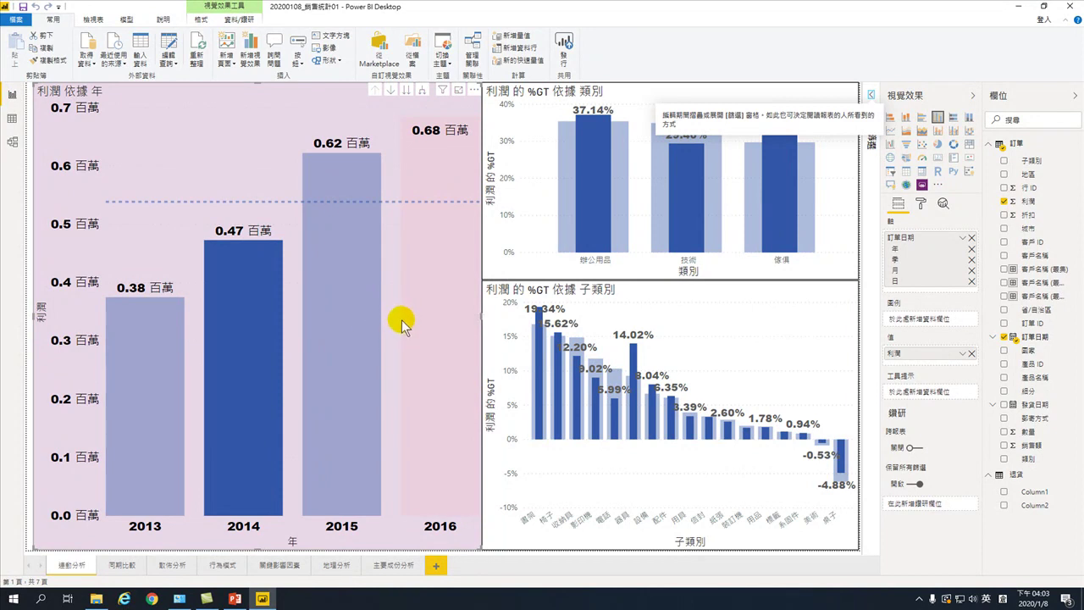
mouse_move(406, 320)
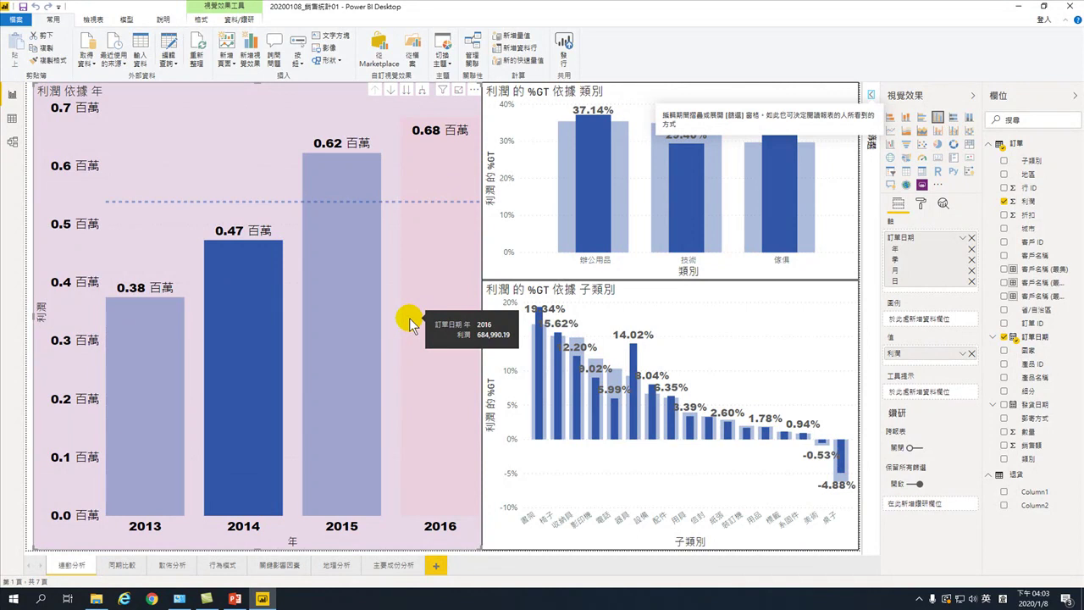
click(431, 266)
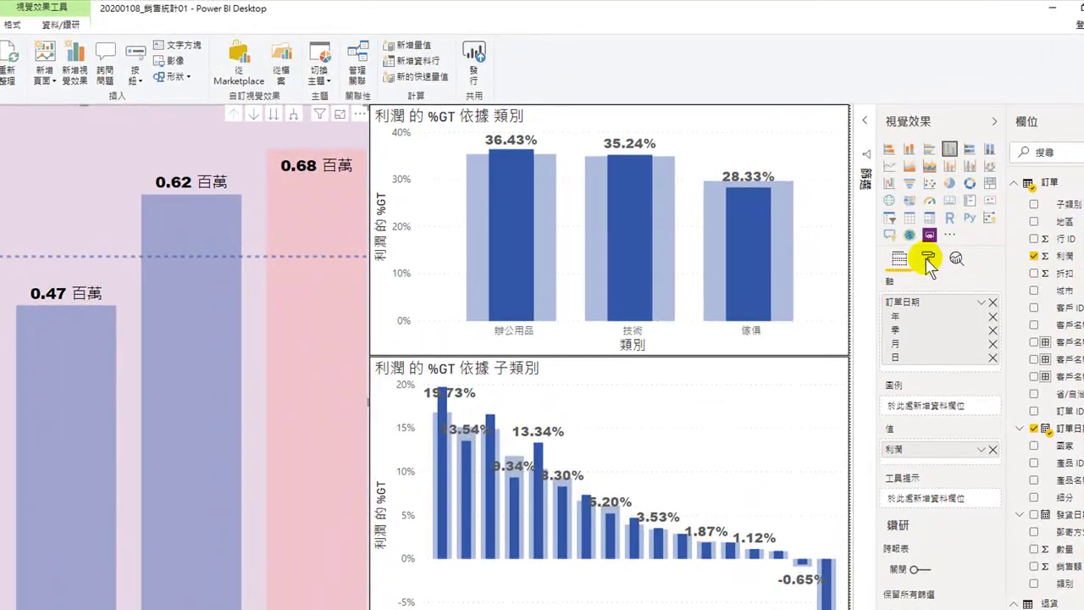
Set the 2016 column's data colour to a stronger pinkish red and clear the chart's bar selection.
click(925, 244)
click(900, 400)
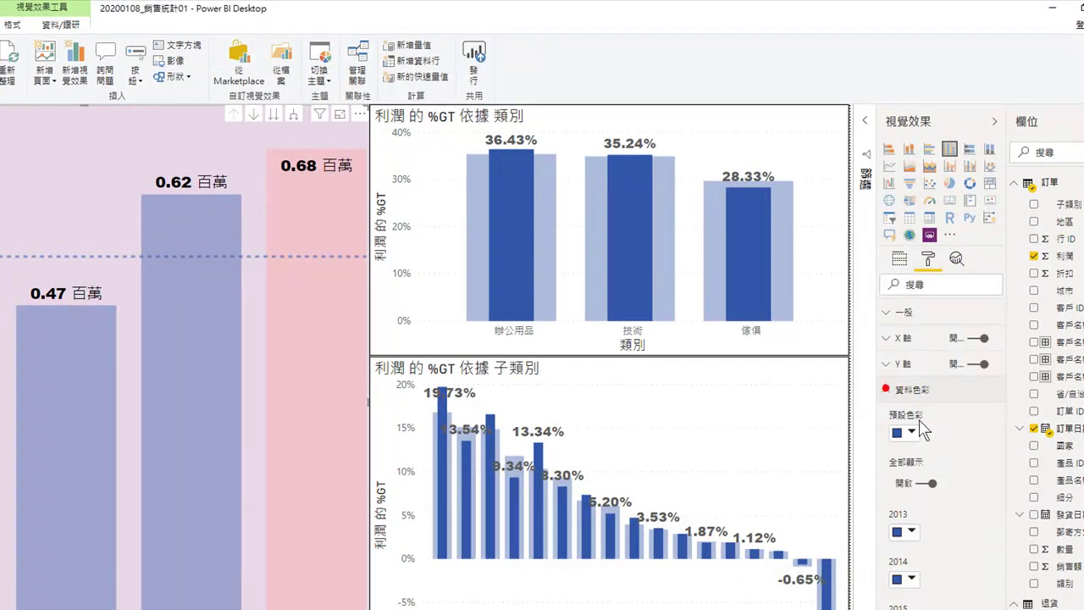
scroll(924, 555, down, 5)
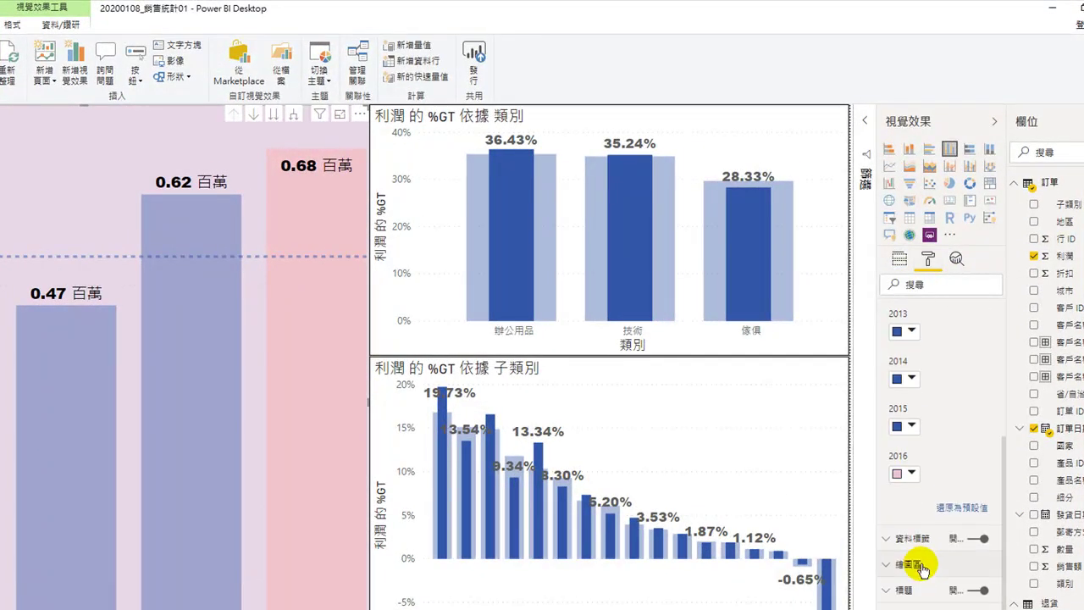
click(909, 474)
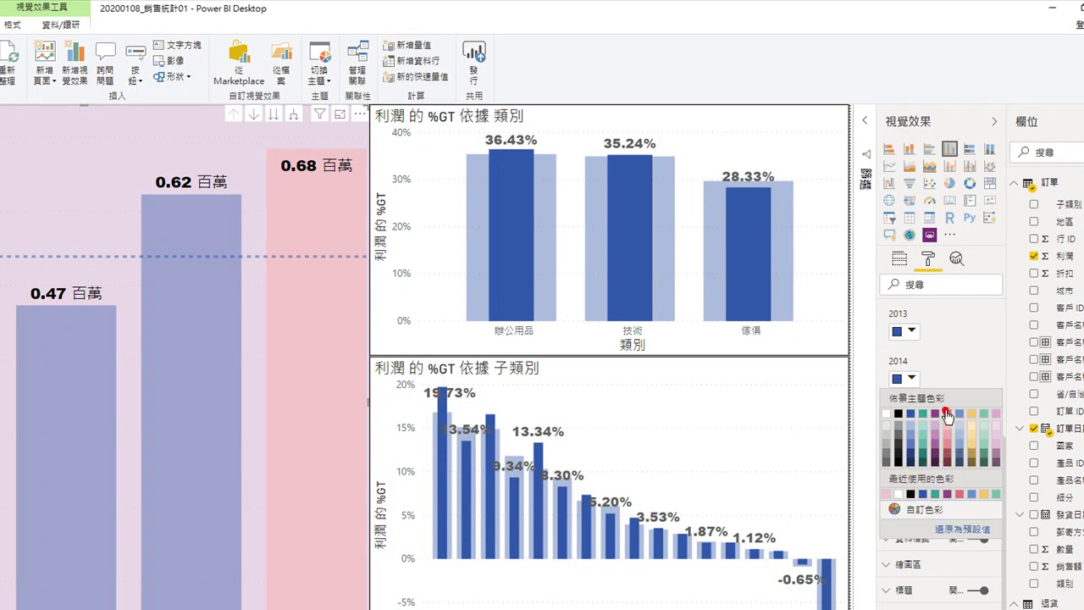
click(949, 426)
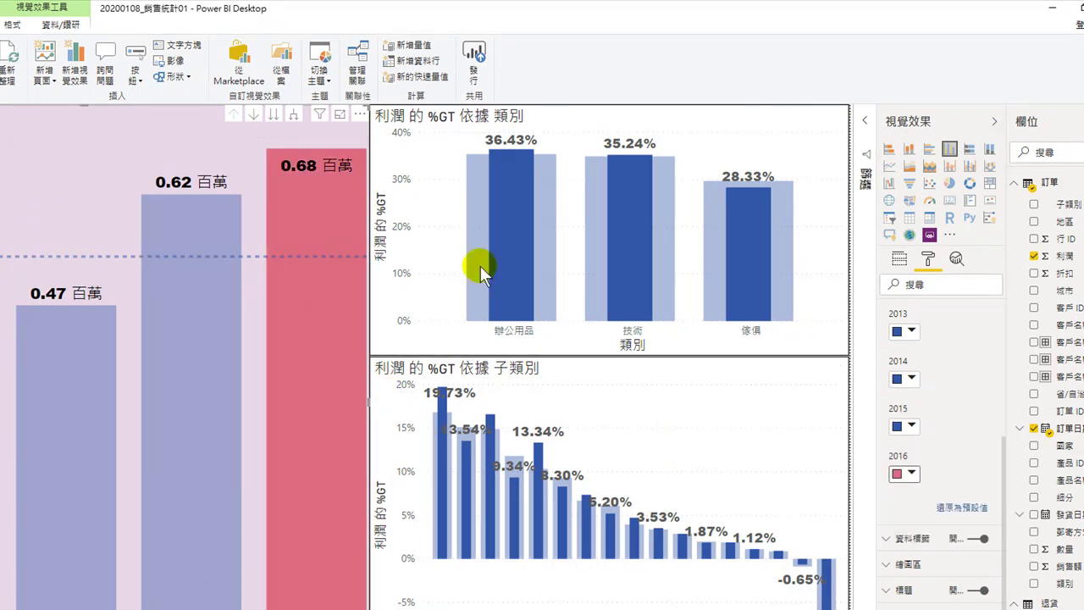
click(911, 475)
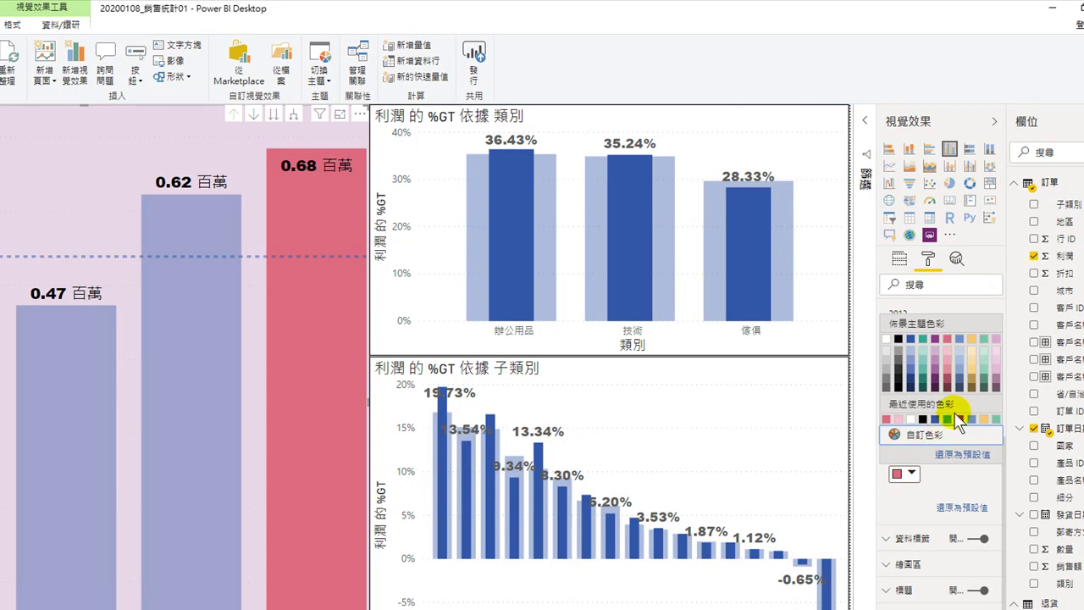
click(102, 198)
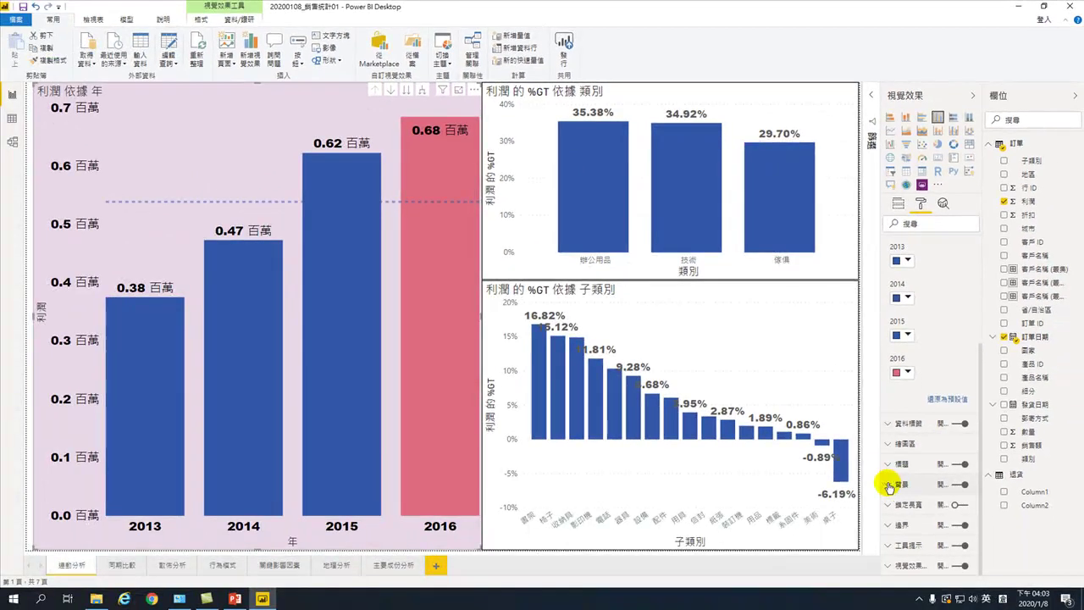
Change the yearly profit chart's background to light cream-orange and set its transparency to 20%.
click(889, 485)
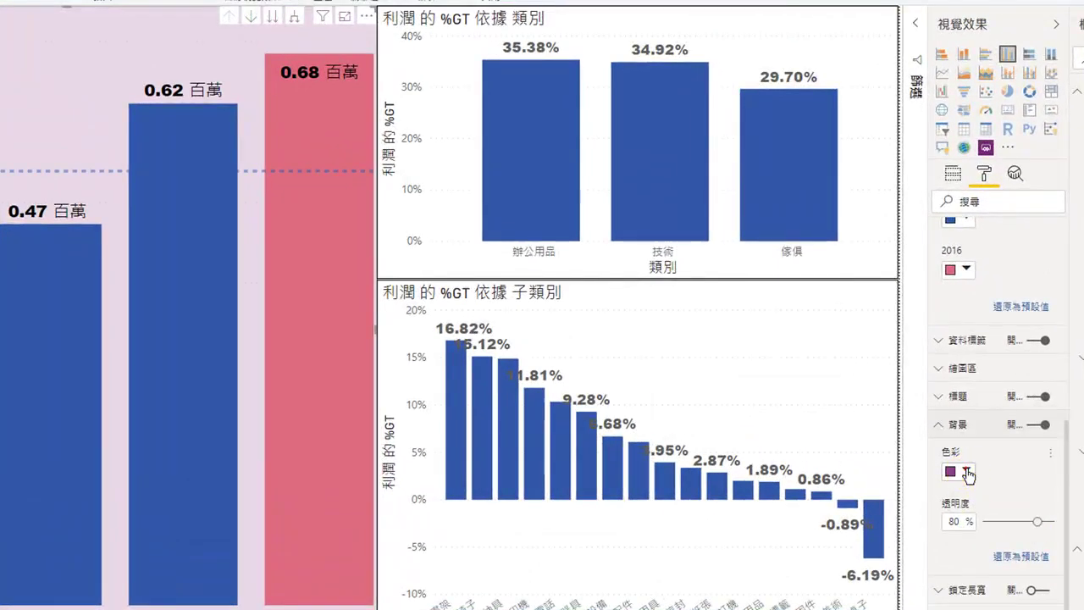
click(959, 464)
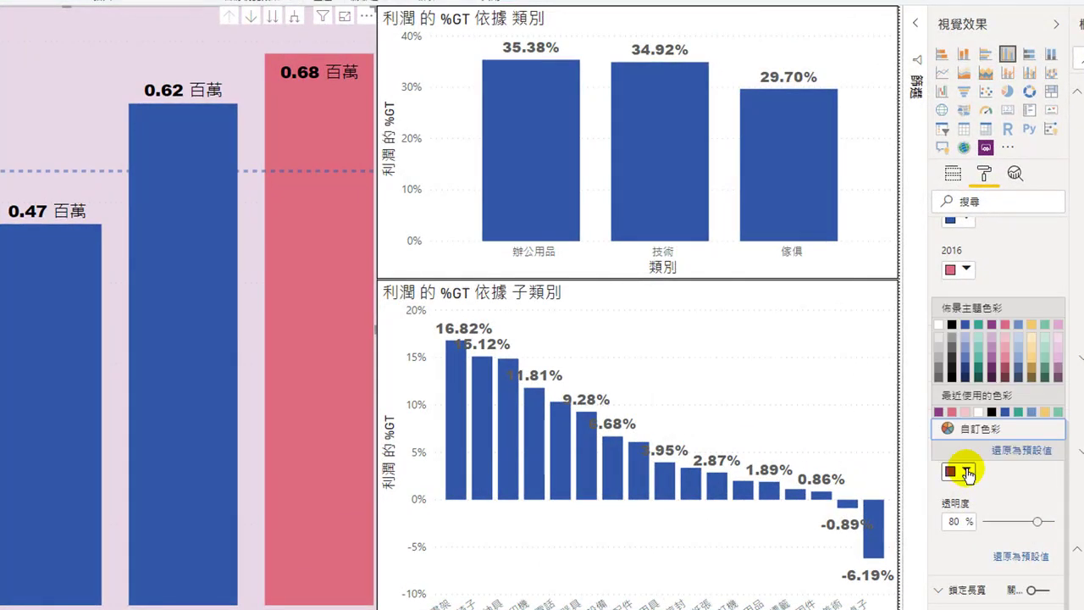
click(1032, 340)
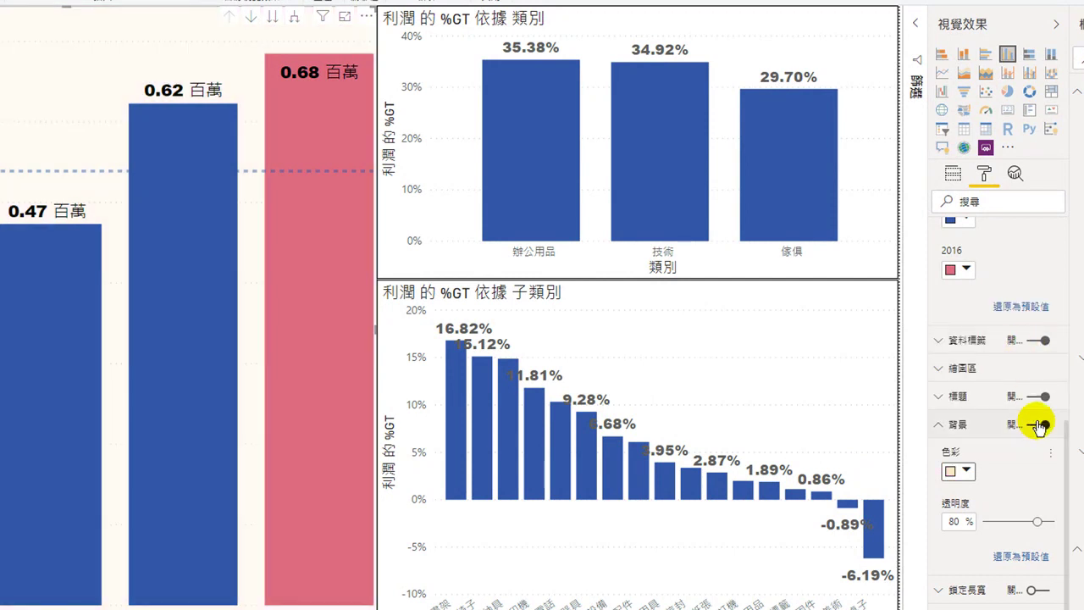
drag(1037, 524, 1000, 522)
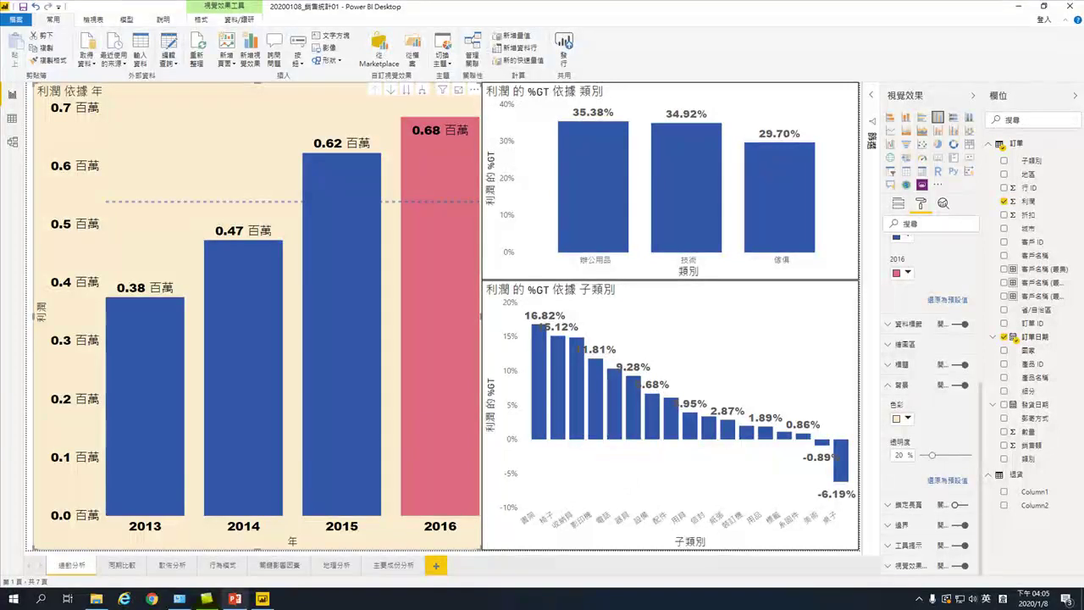
Open the 超市範例 workbook in Excel from the 下載 folder and examine the 訂單 ID and 退回 headings on the 退貨 sheet.
click(97, 600)
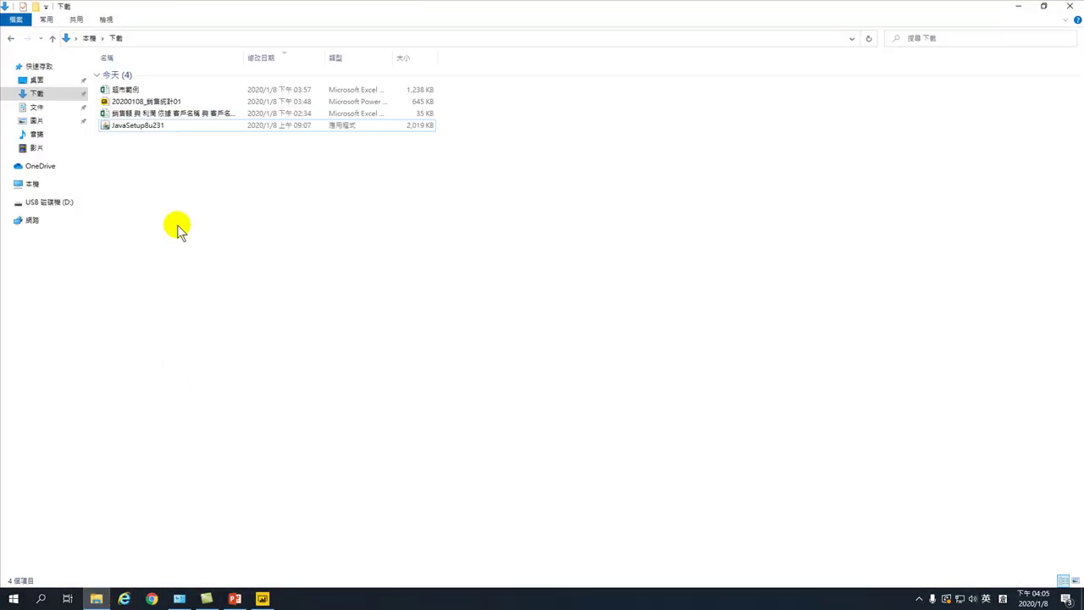
click(127, 91)
double_click(128, 91)
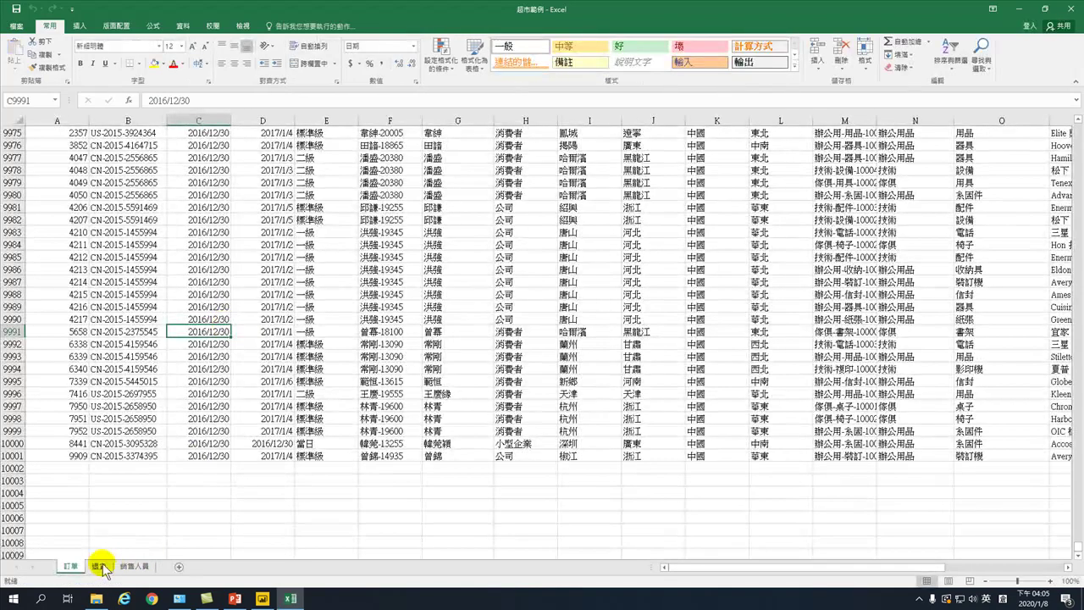
click(99, 567)
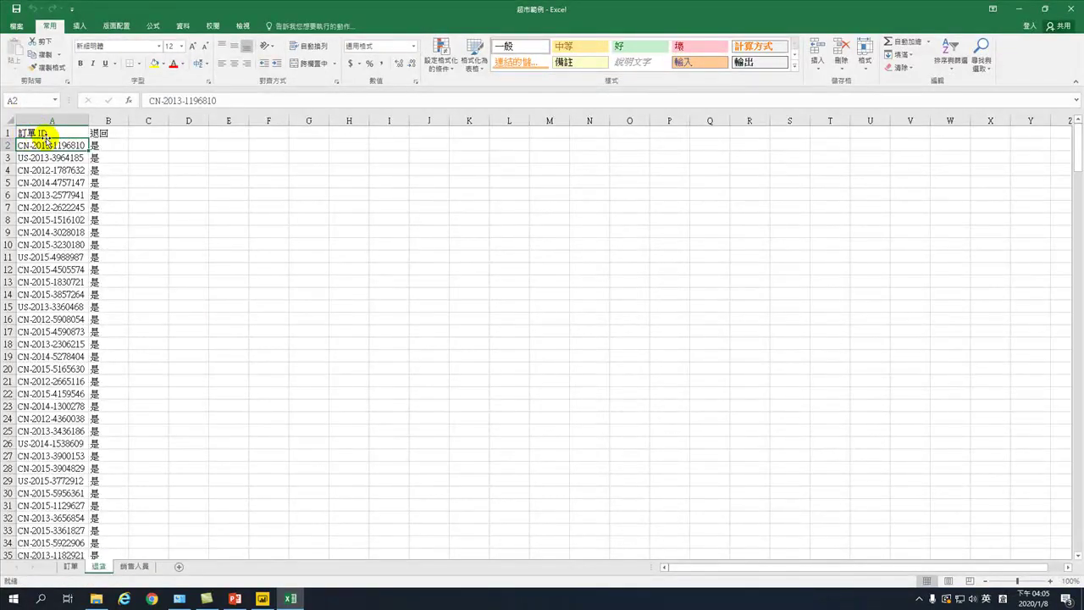
click(32, 133)
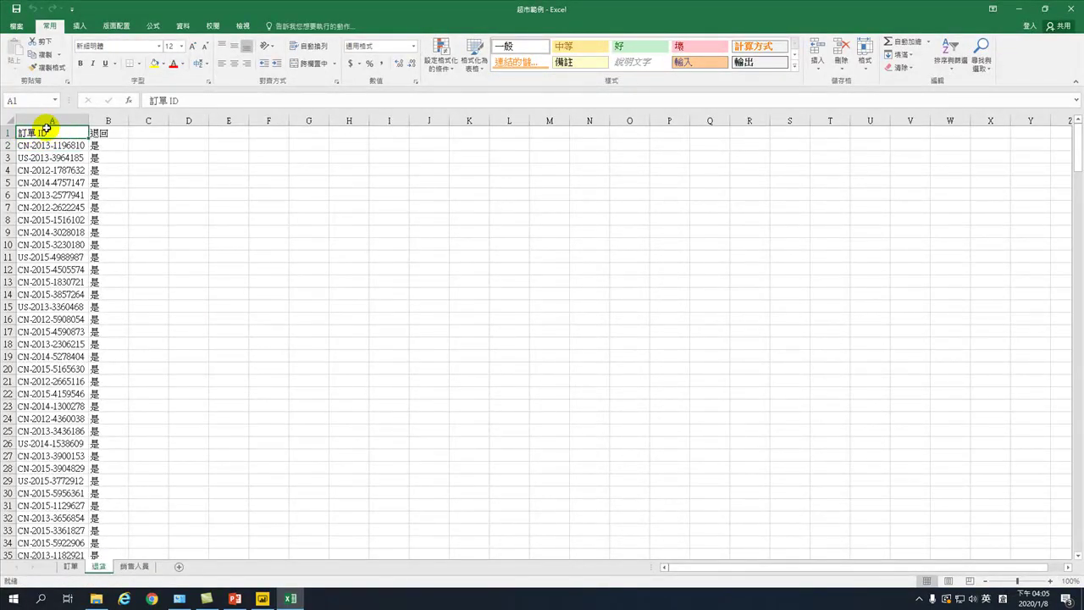
click(102, 133)
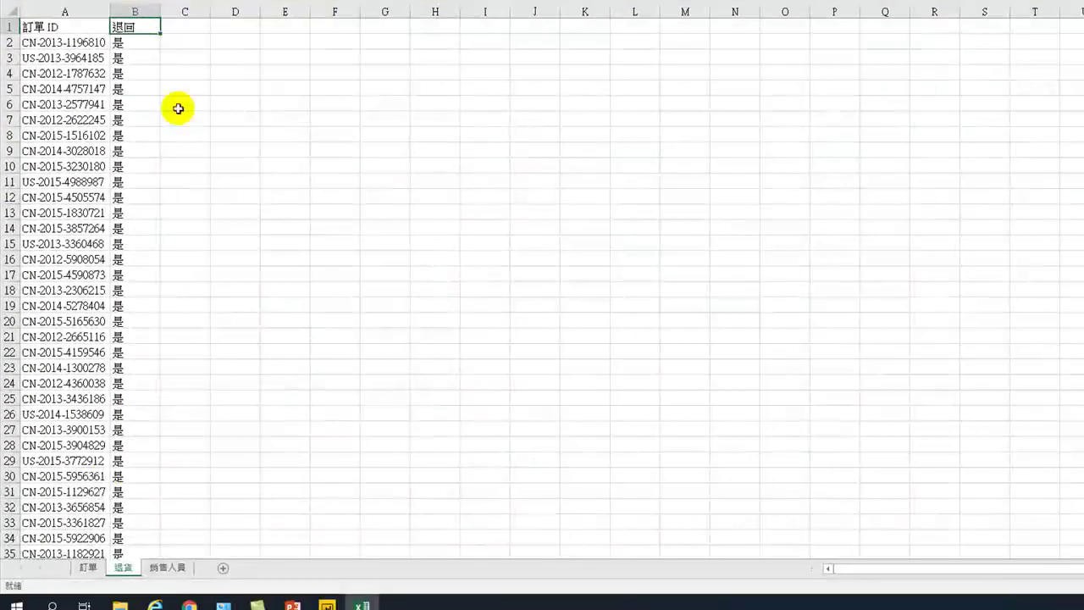
Go to the start of the 訂單 sheet and examine its heading row against record rows 2 to 9.
click(92, 569)
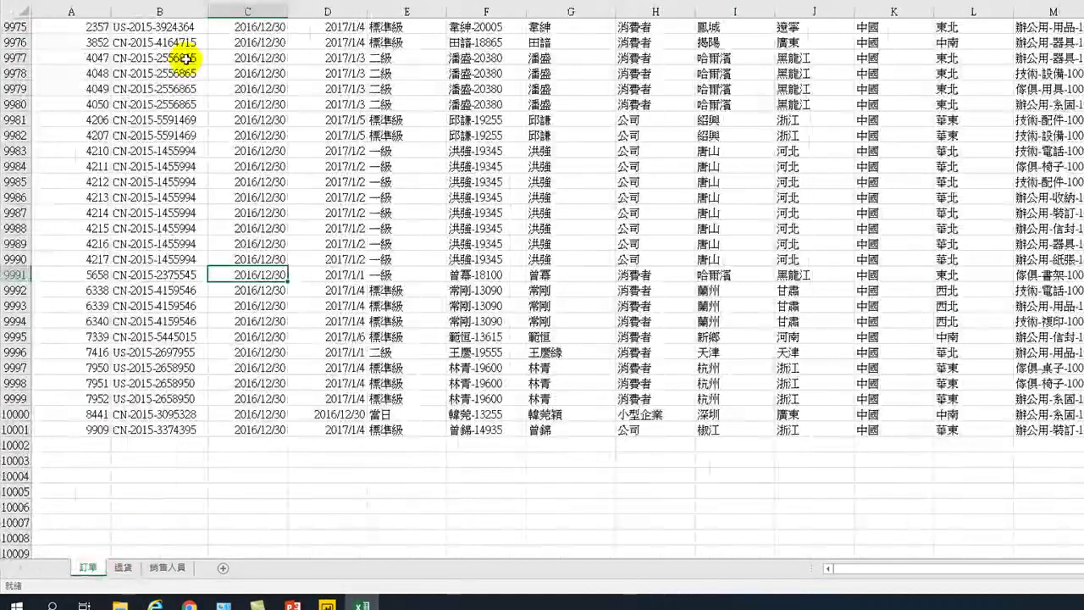
scroll(179, 118, up, 1)
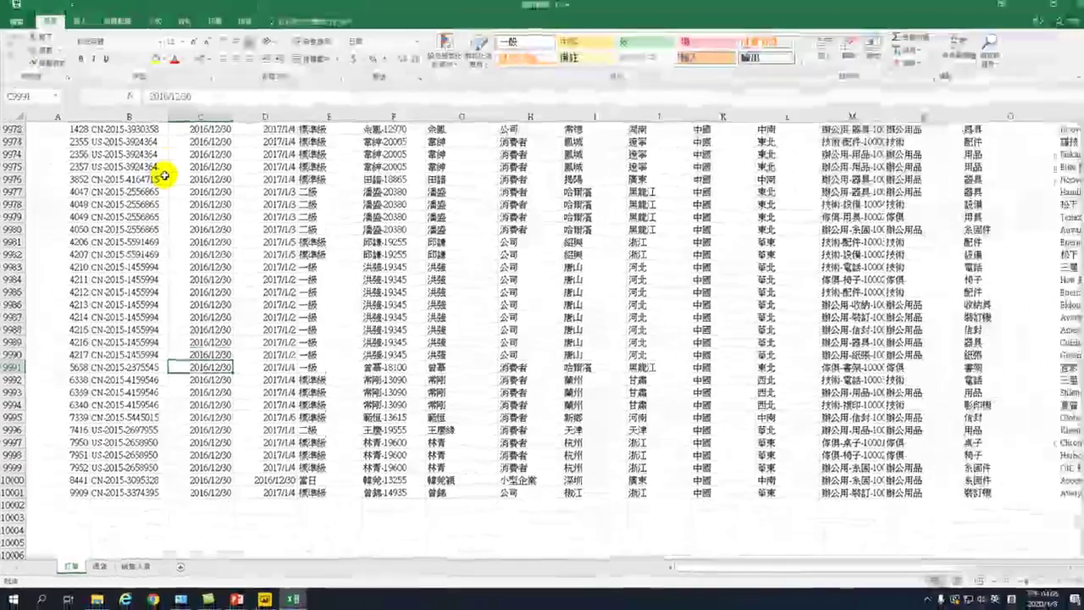
key(ctrl+Home)
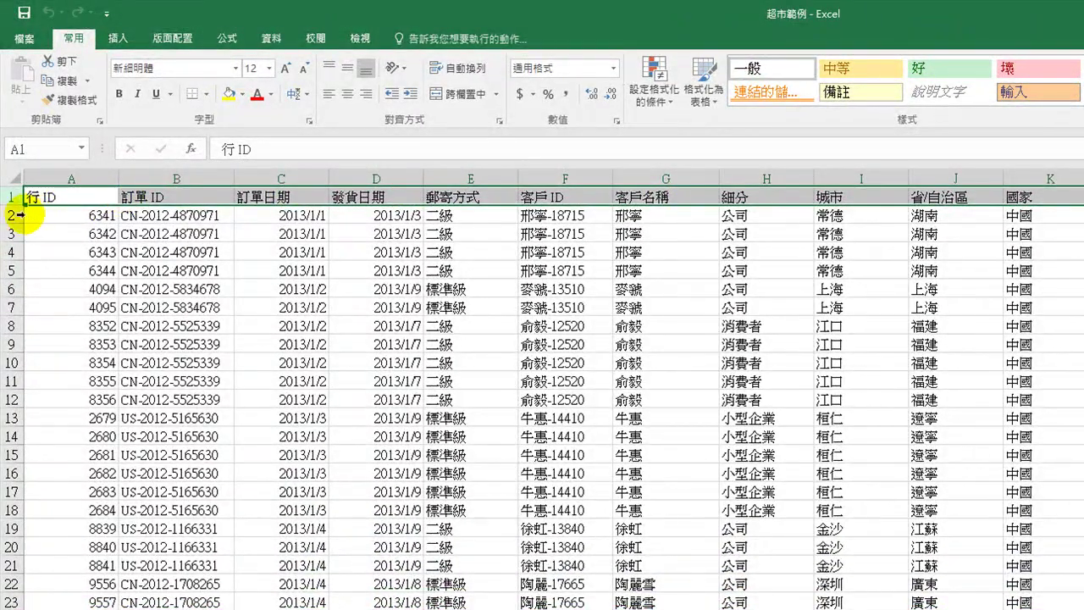
drag(30, 215, 32, 339)
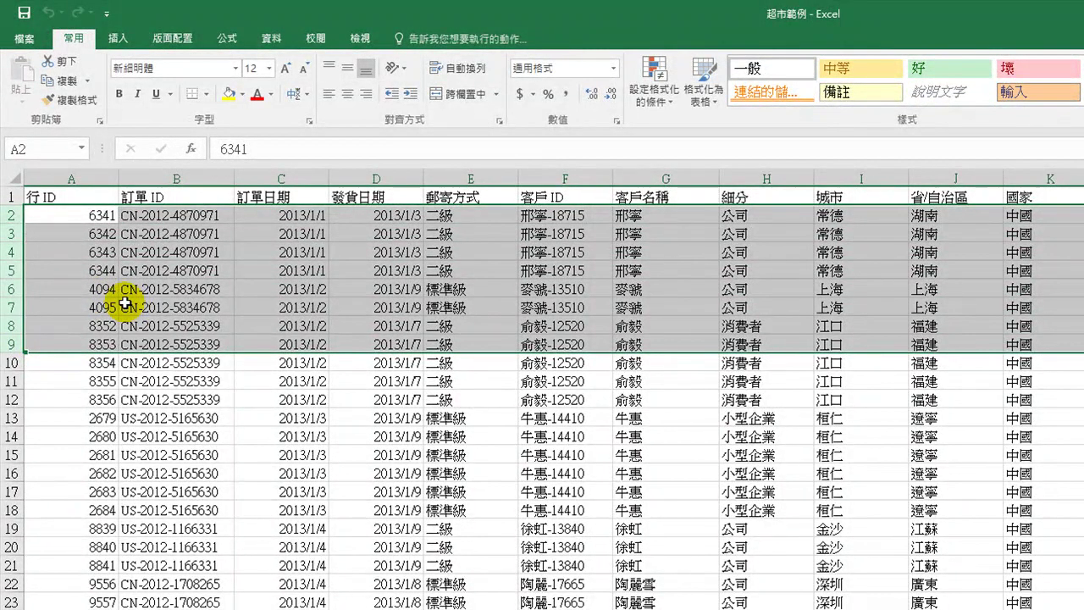
click(10, 197)
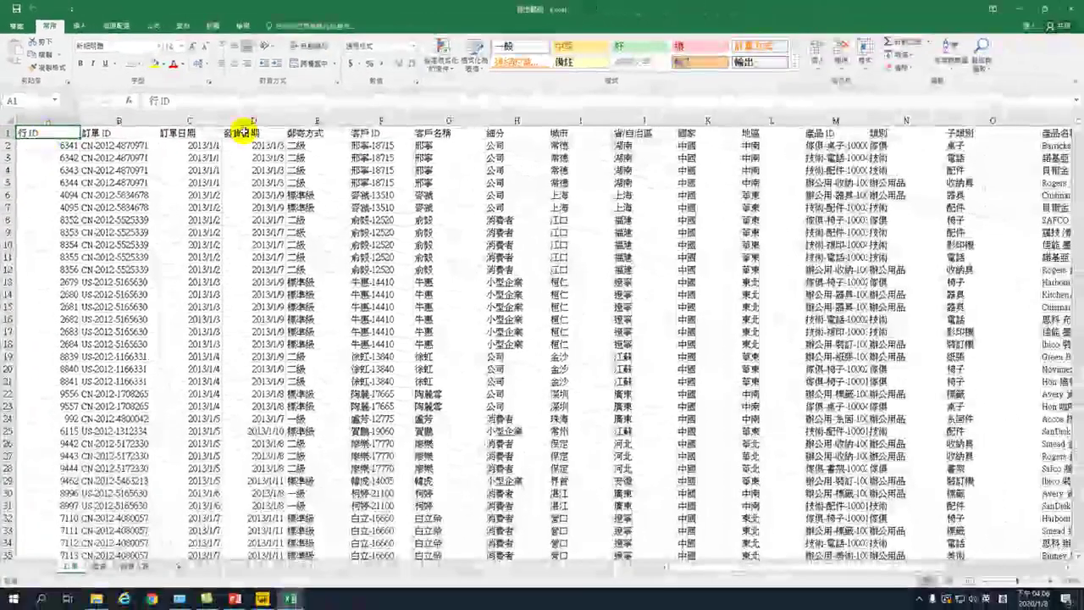
Examine the 訂單 column headings 郵寄方式, 銷售額, 數量 and 折扣 along the first row.
click(314, 134)
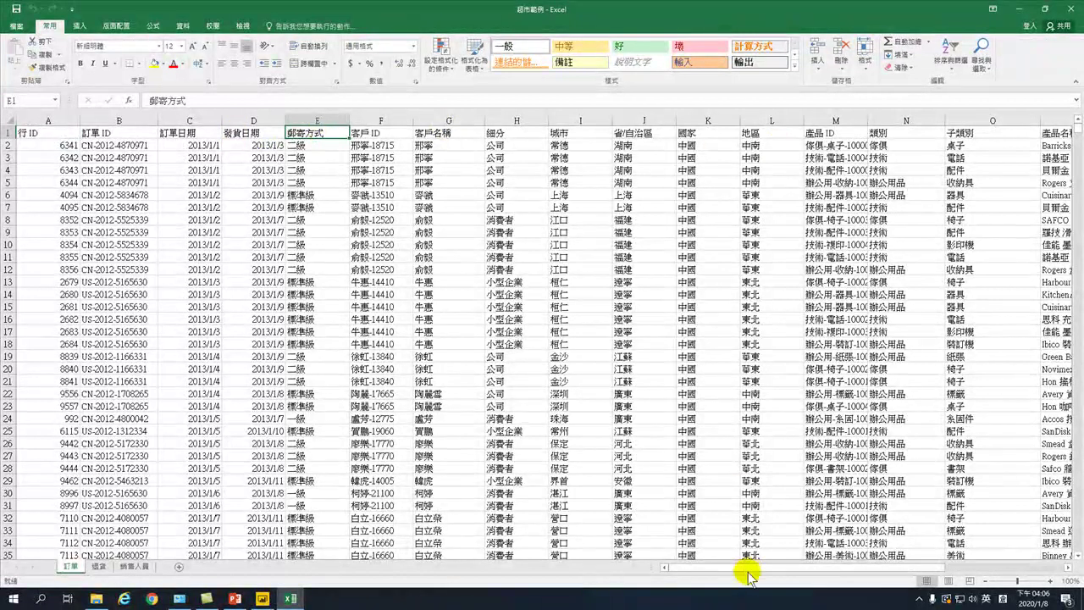
drag(746, 566, 762, 567)
click(812, 134)
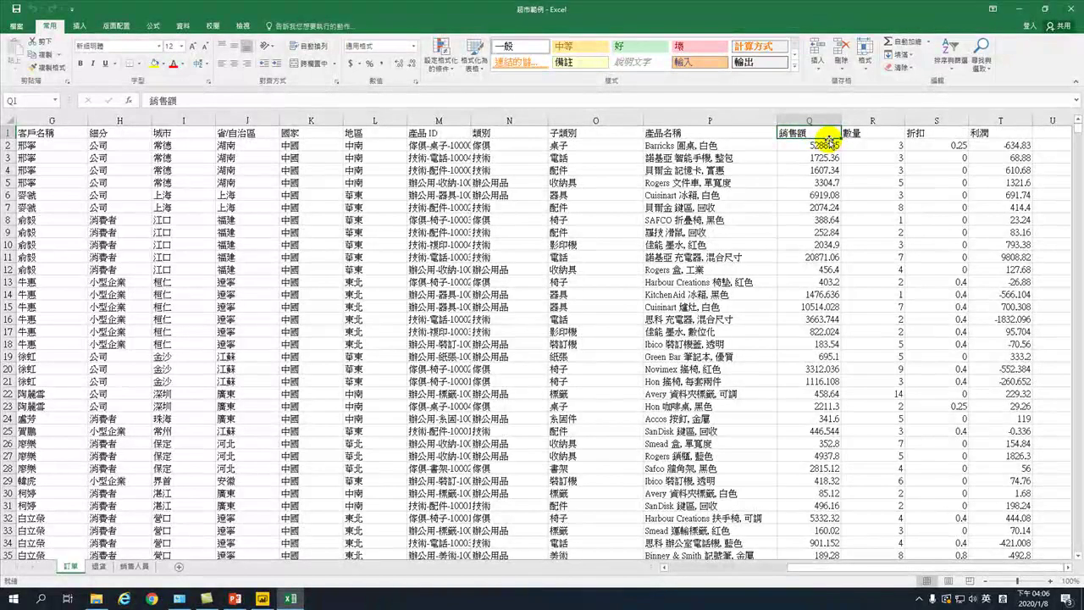
click(864, 133)
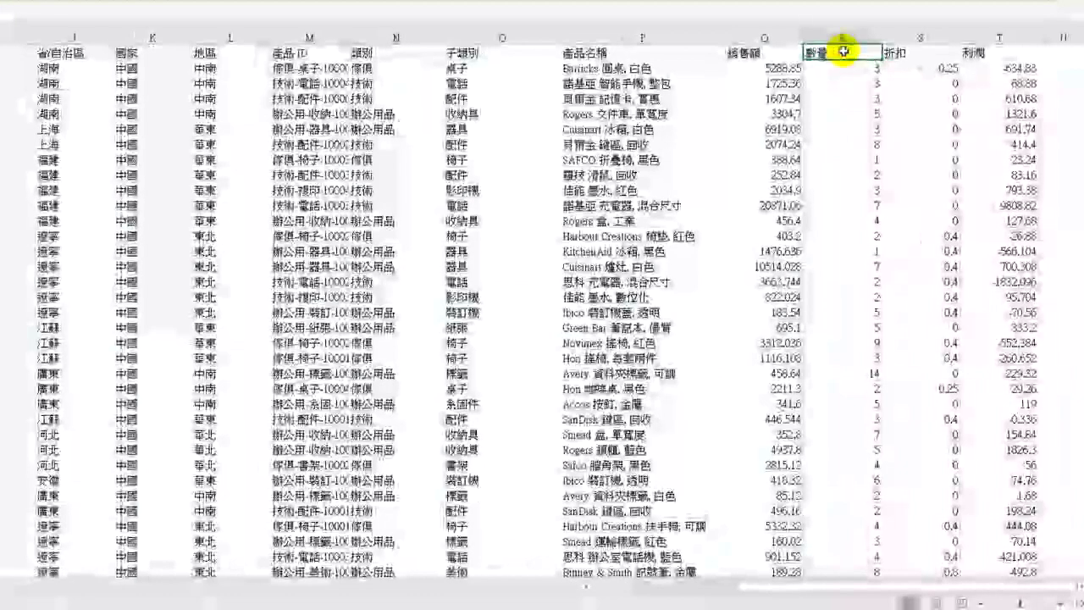
click(904, 52)
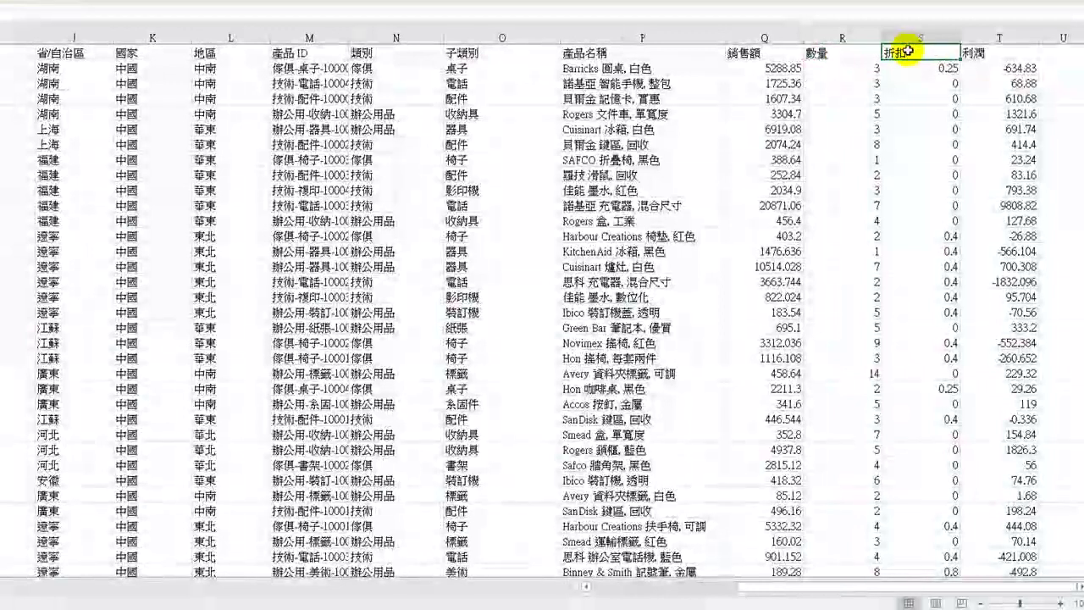
Examine the 利潤 heading and the first record's values across row 2 of the 訂單 sheet, from 行 ID through 利潤.
click(980, 53)
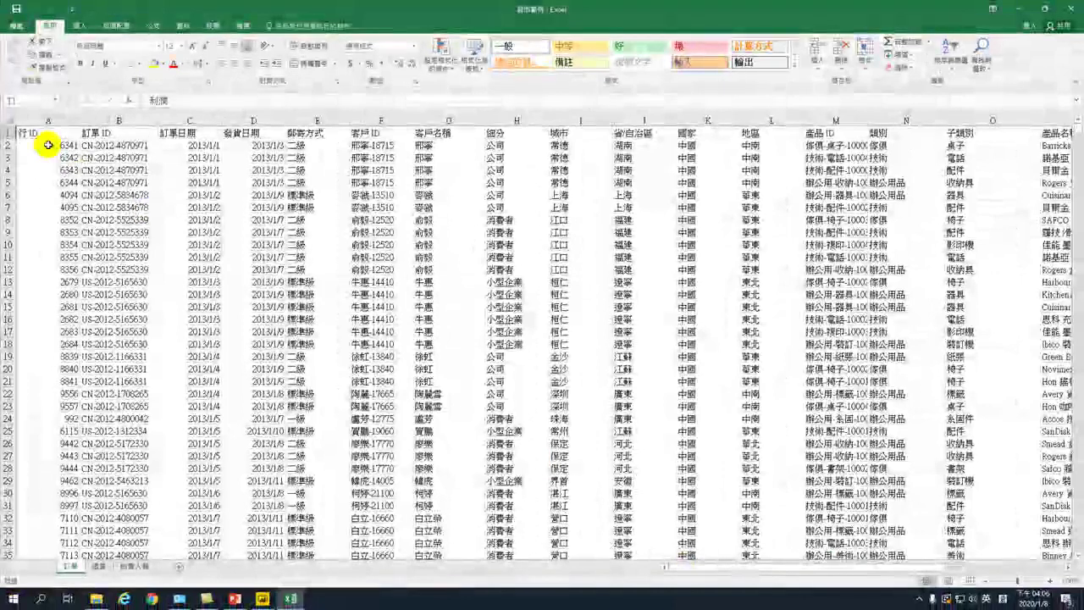
click(48, 146)
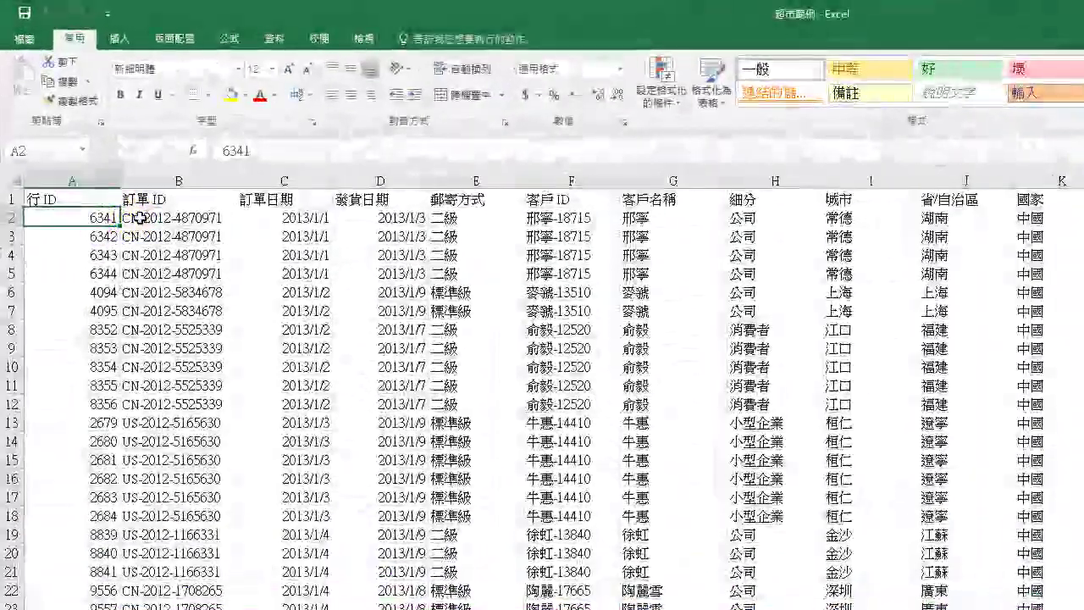
click(140, 217)
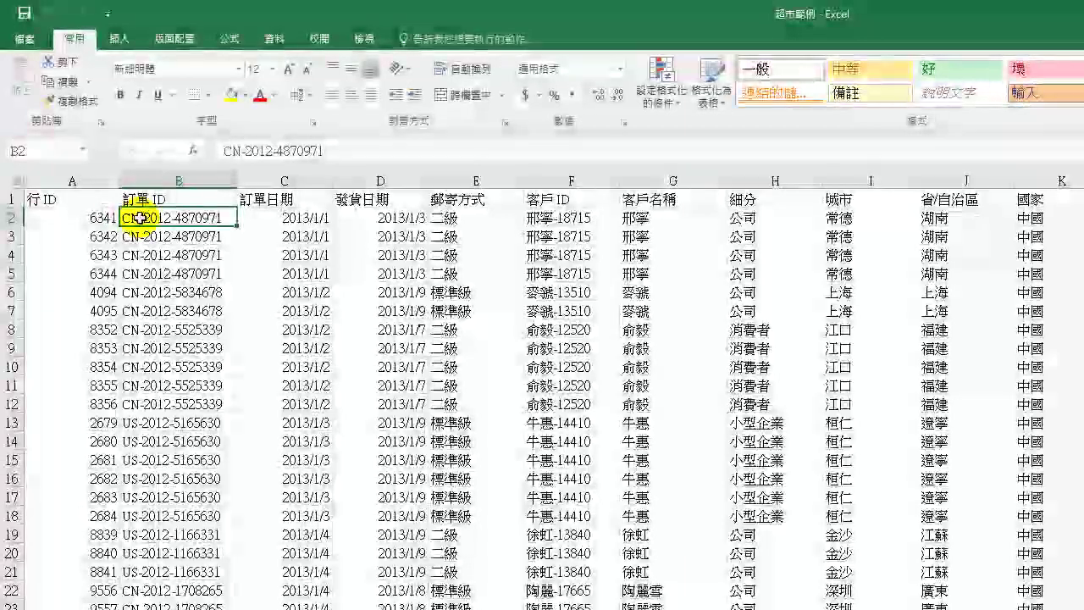
click(267, 220)
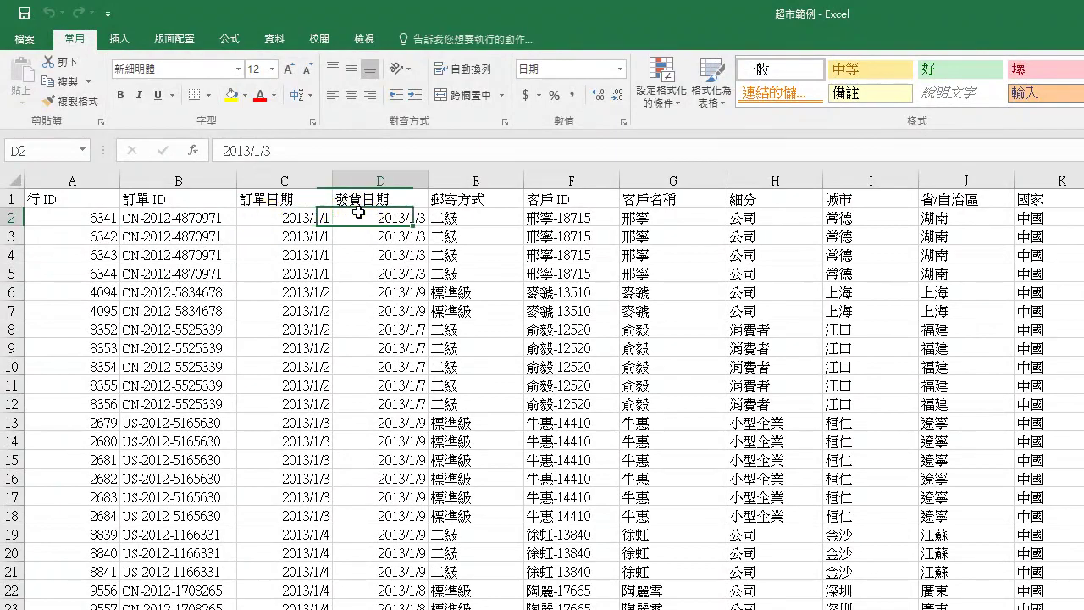
click(437, 218)
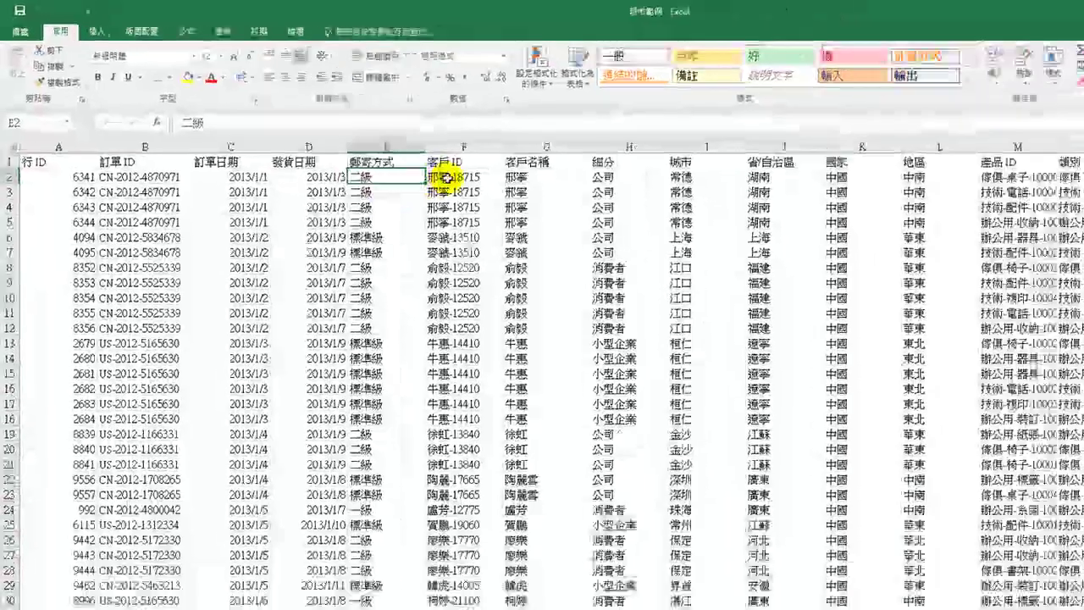
click(558, 218)
drag(370, 146, 664, 145)
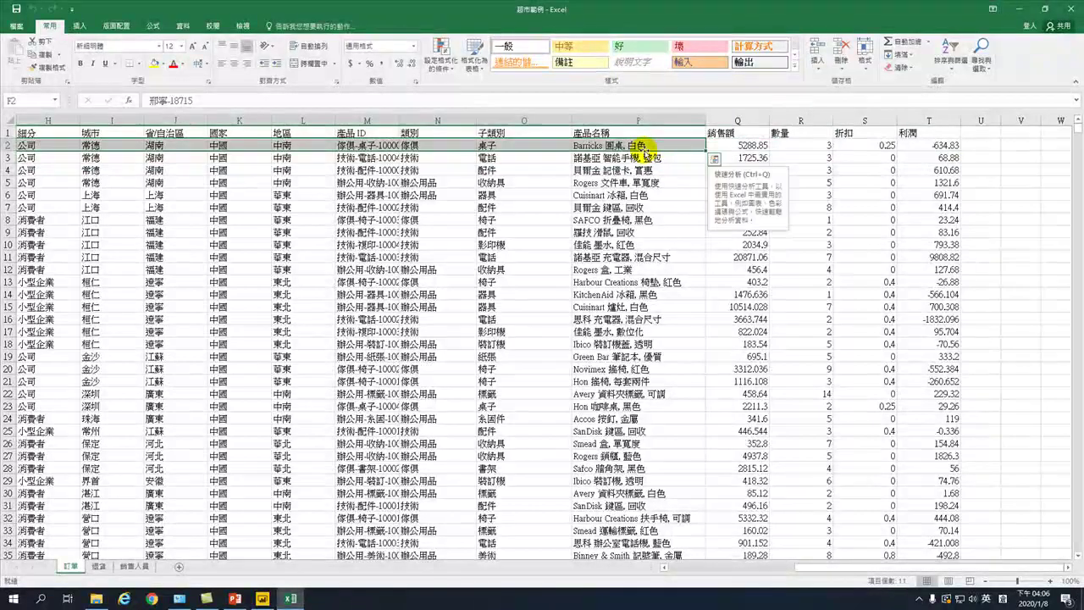
click(739, 145)
click(792, 148)
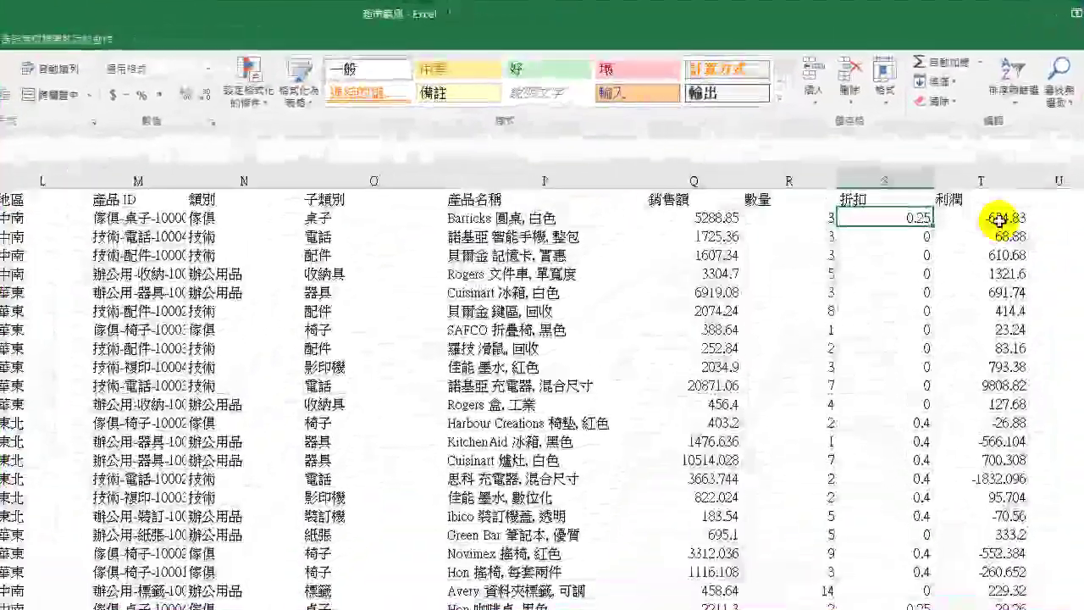
click(960, 188)
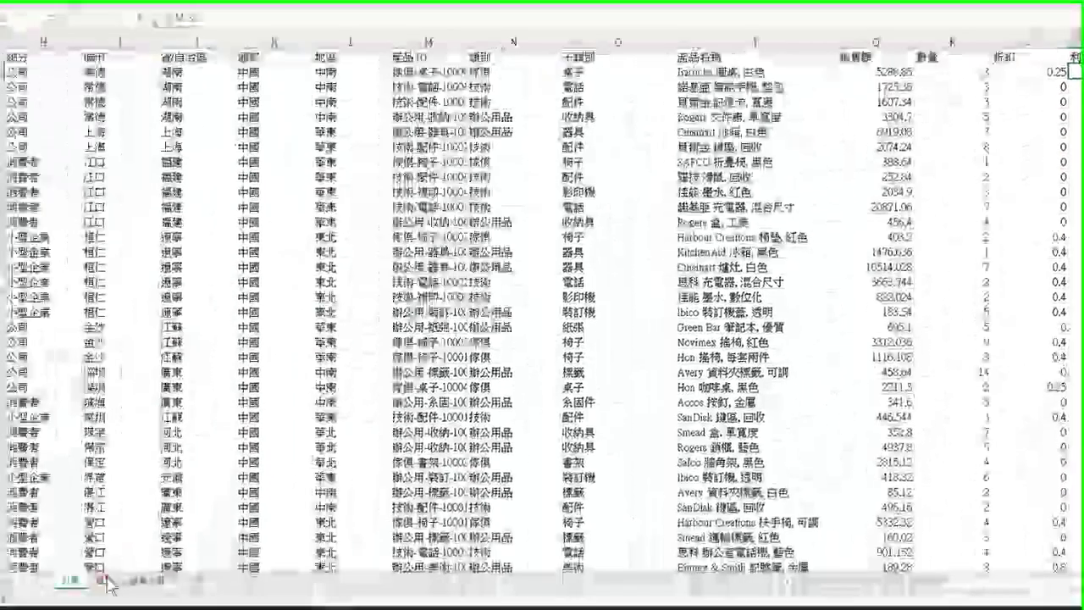
Go to the 退貨 sheet and examine its heading row against the first record in row 2.
click(118, 570)
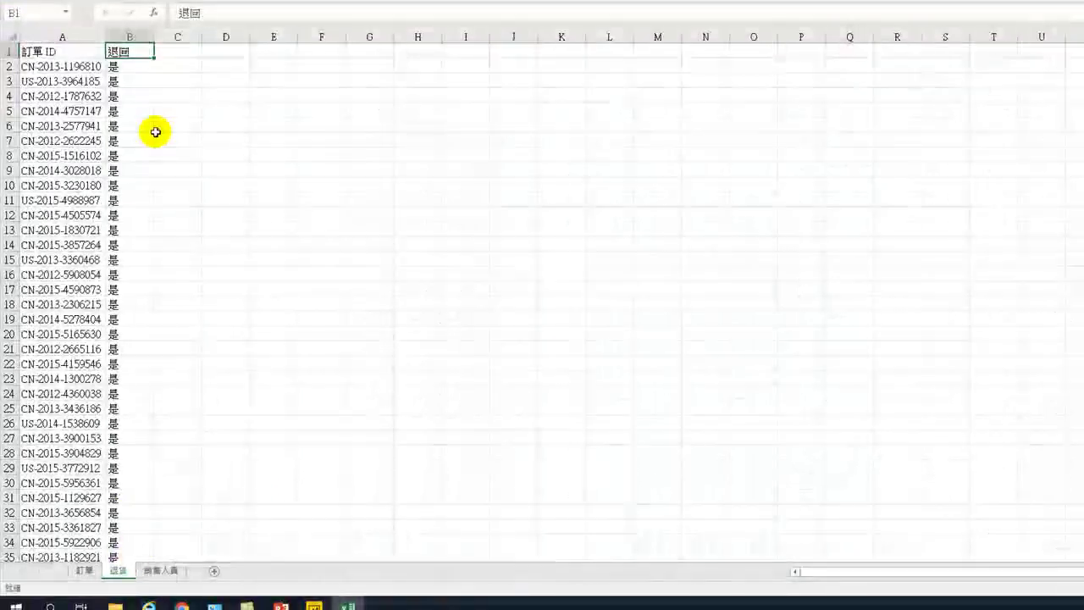
click(13, 51)
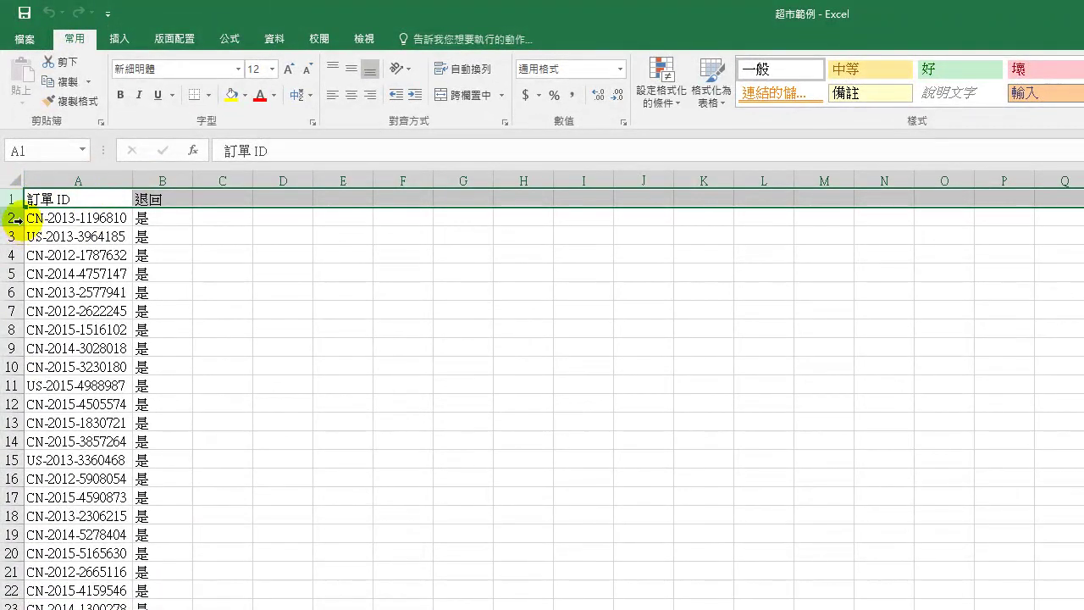
click(13, 218)
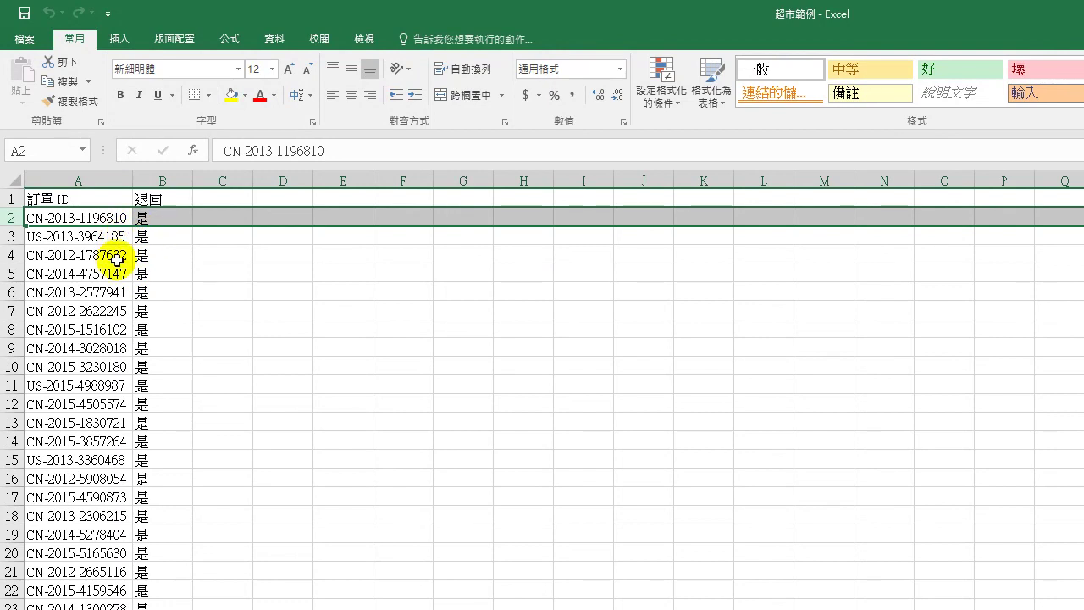
click(46, 198)
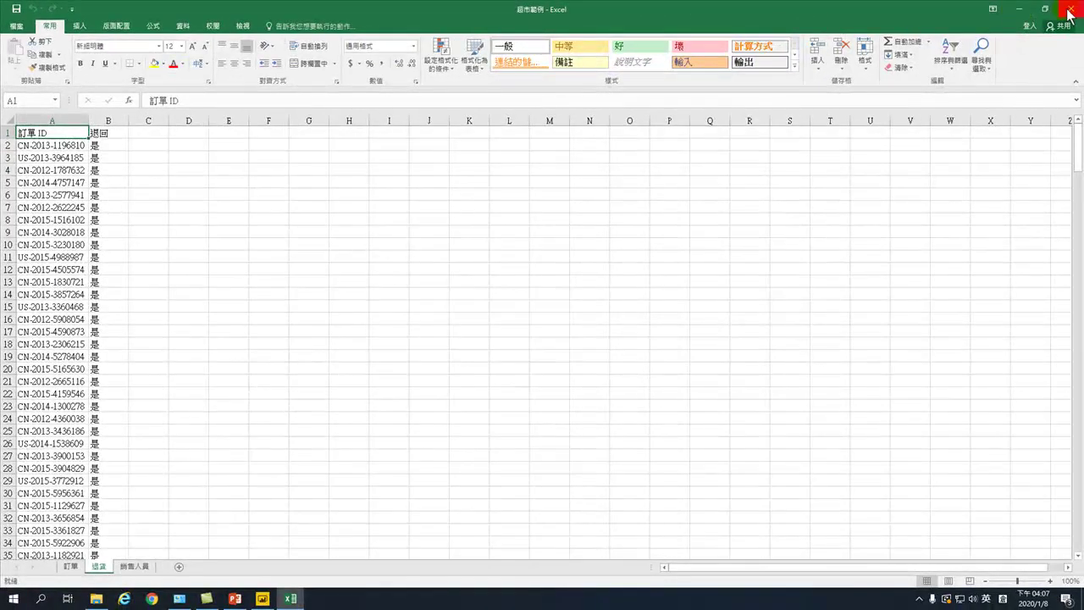
Close the 超市範例 workbook, switch to the 20200108_銷售統計01 report in Power BI Desktop and launch its query editor.
click(1069, 12)
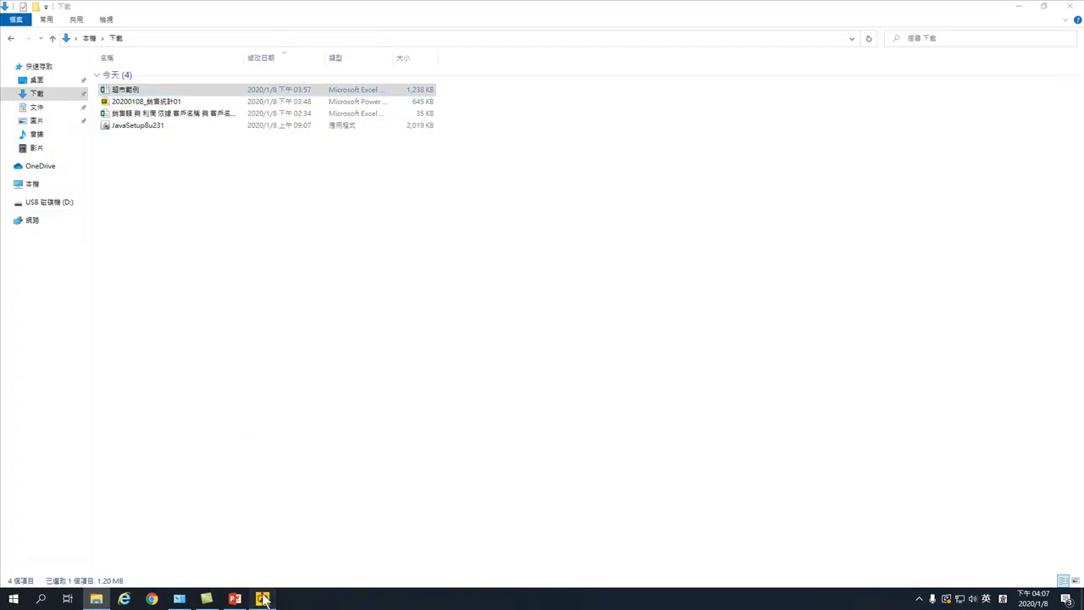
click(263, 599)
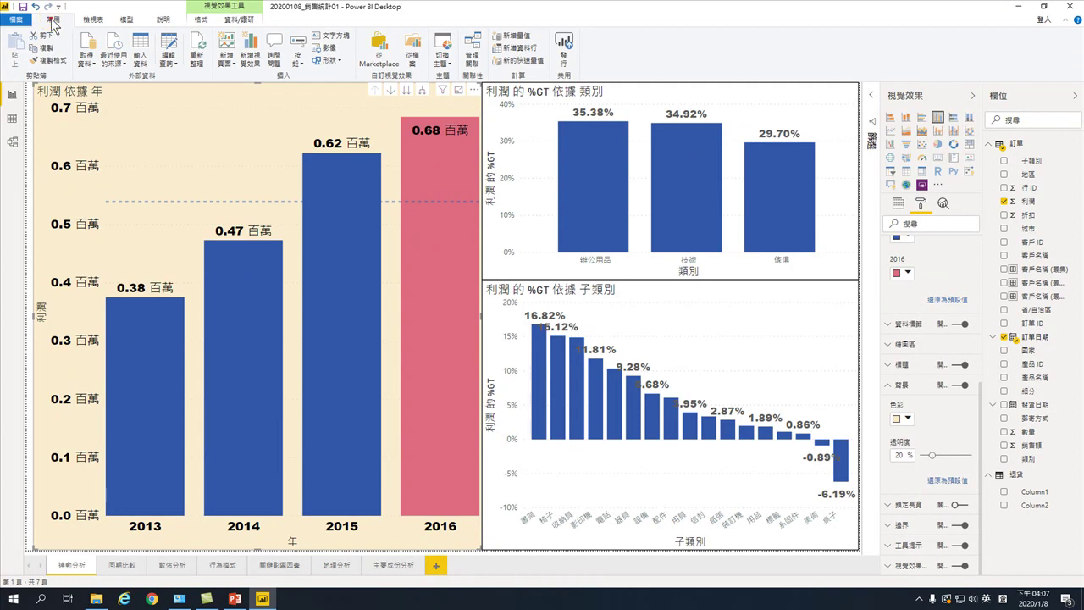
click(172, 64)
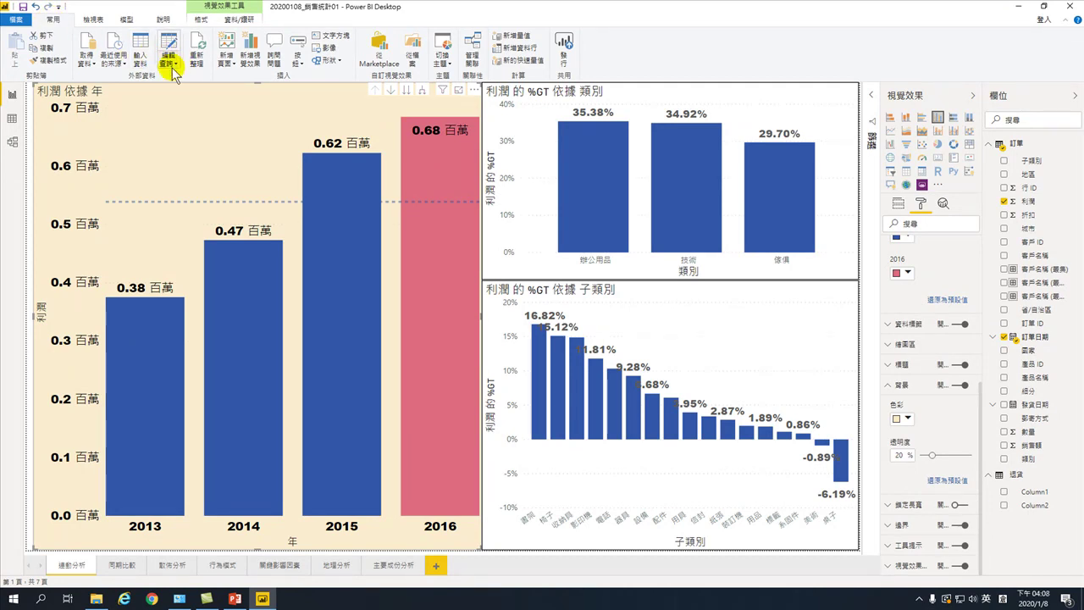
click(171, 65)
click(194, 77)
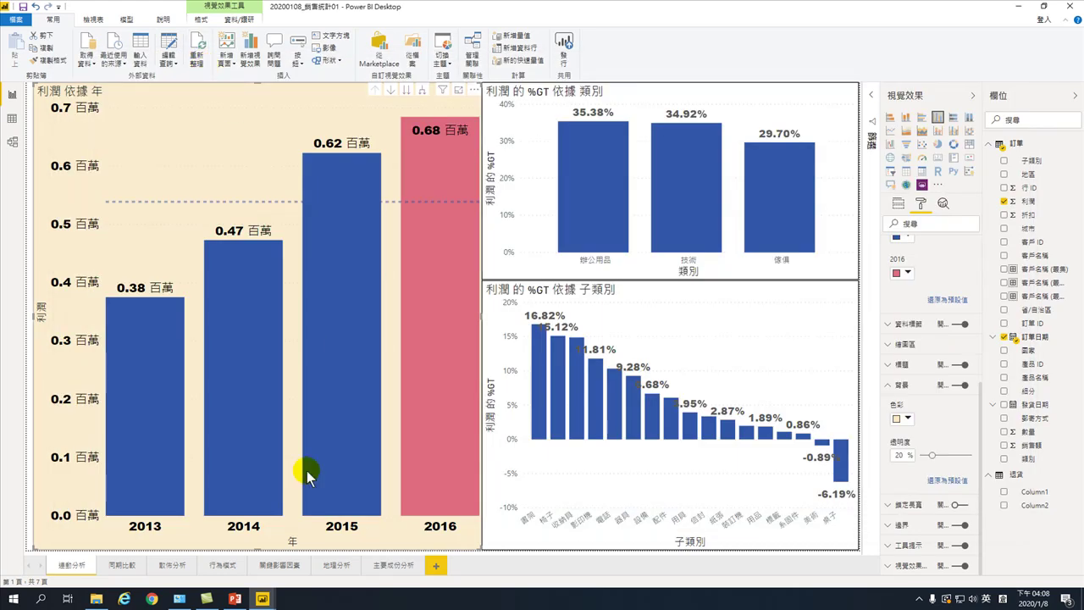
Bring the Power Query editor window to the front and display the 退貨 query's data.
click(262, 599)
click(296, 563)
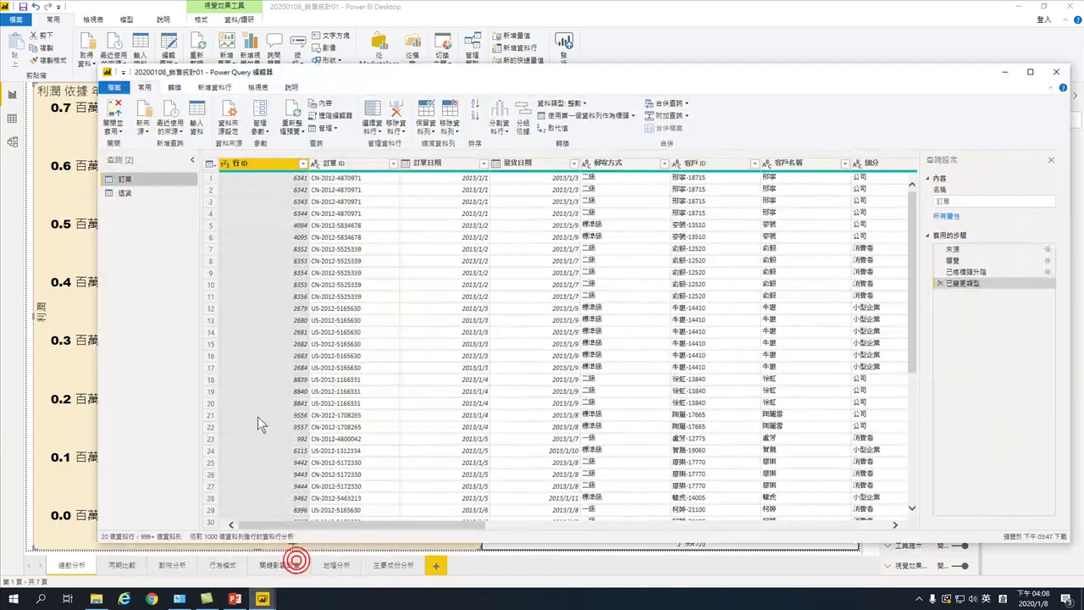
drag(263, 50, 298, 77)
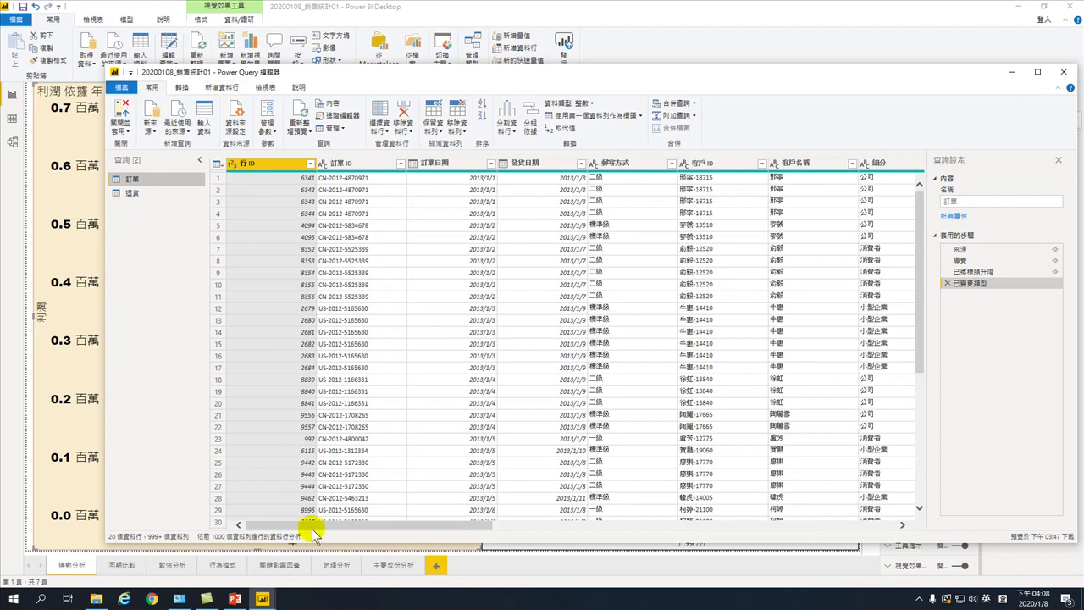
mouse_move(264, 598)
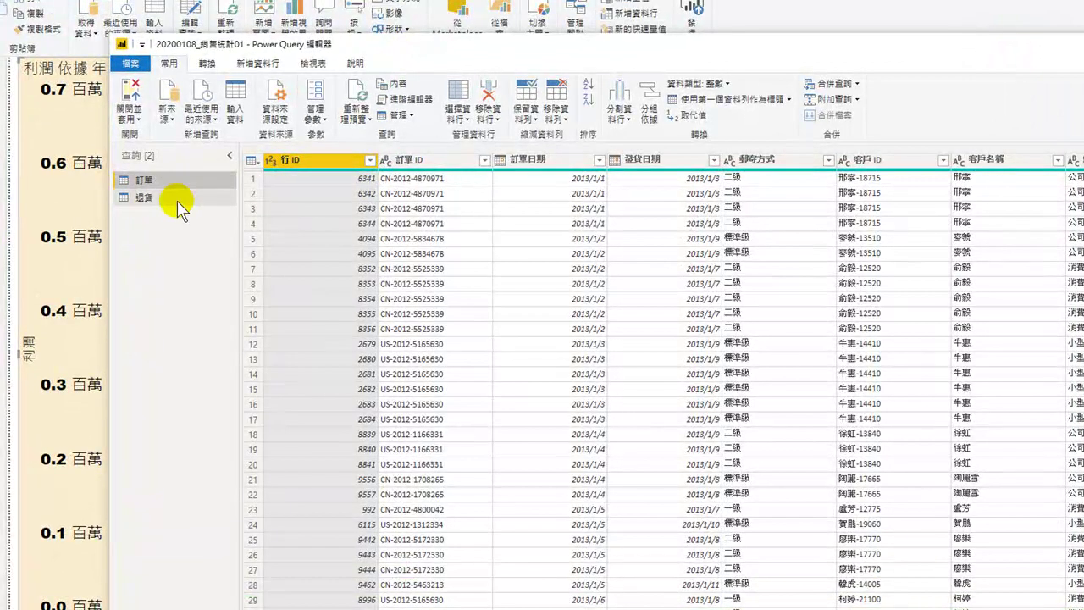
click(145, 196)
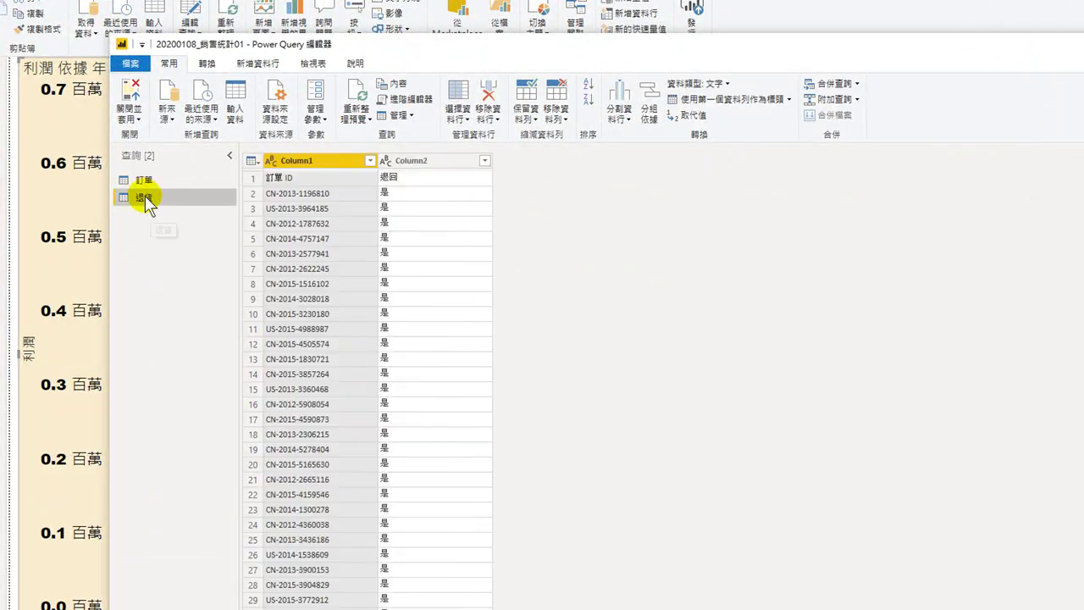